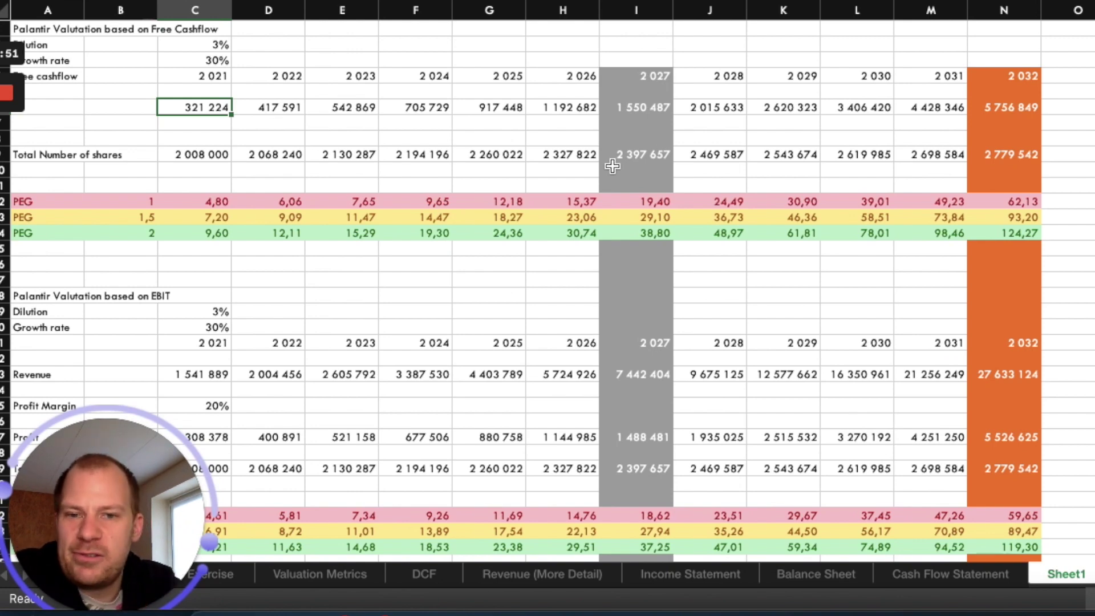
# Step: Look over the free cash flow and EBIT valuation tables, including the free cash flow growth rate
pyautogui.scroll(-1, 717, 281)
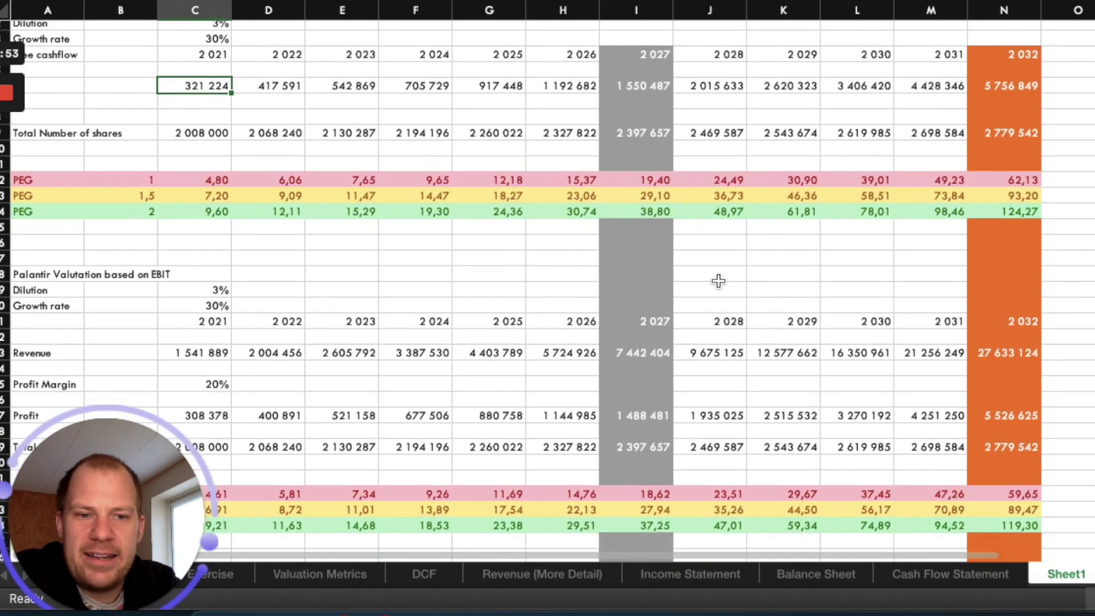
pyautogui.scroll(1, 718, 281)
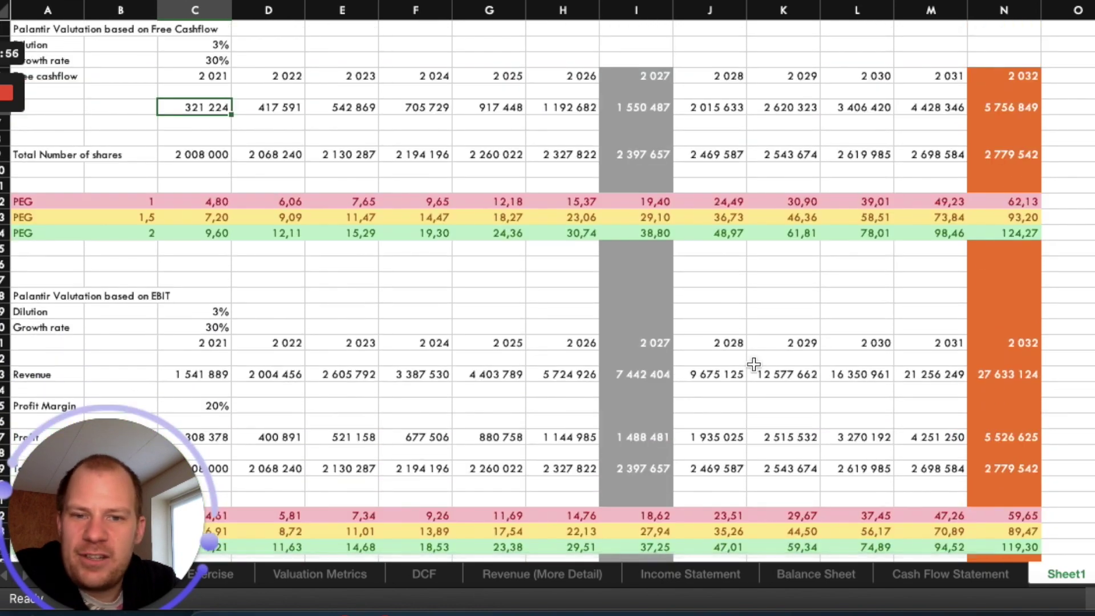
pyautogui.scroll(-5, 754, 364)
pyautogui.scroll(5, 754, 364)
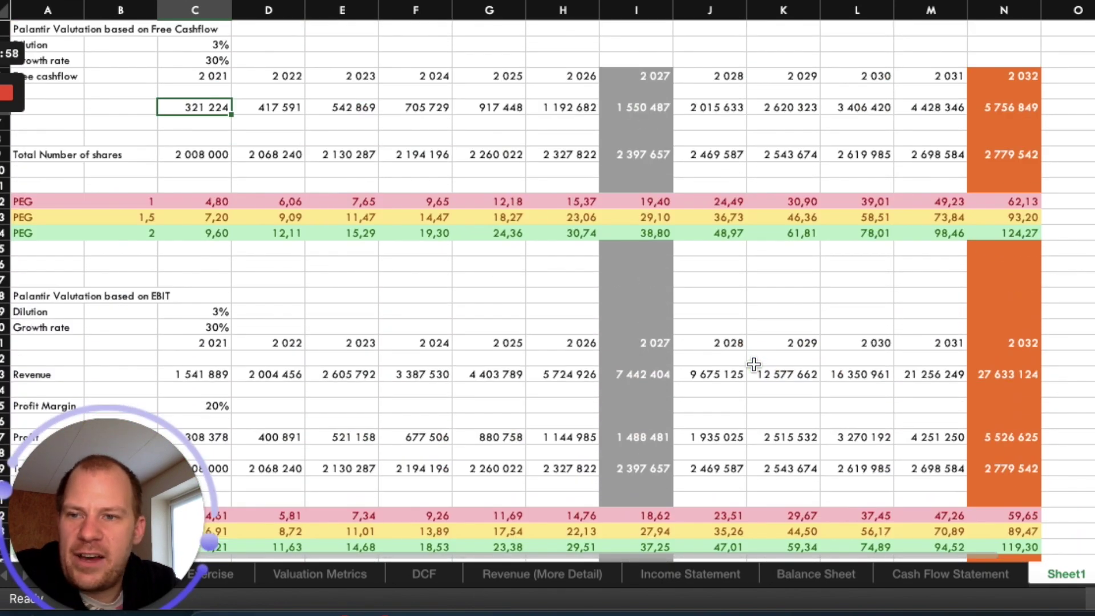
pyautogui.scroll(-3, 754, 363)
pyautogui.scroll(3, 754, 364)
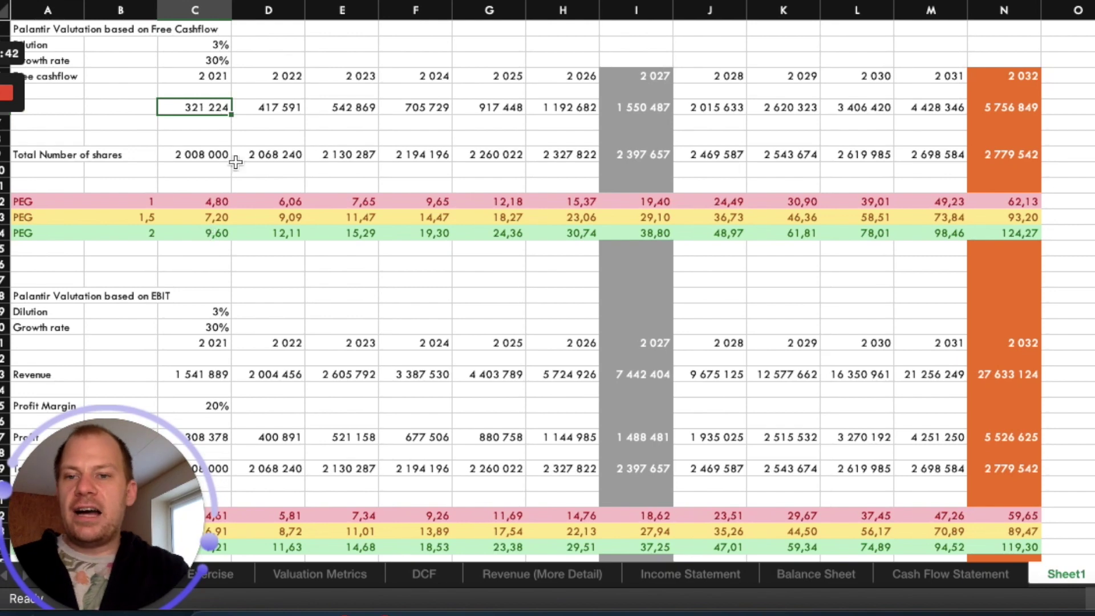
pyautogui.click(184, 62)
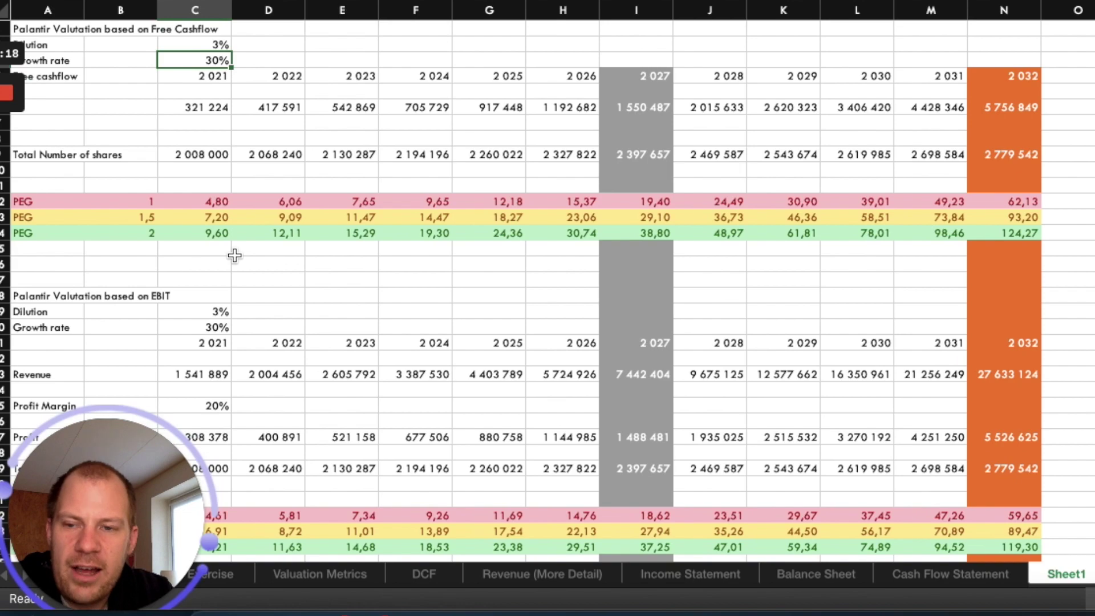
# Step: Go through the PEG ratios of the comparison companies one by one, from MCSF down to TSLA
pyautogui.scroll(-15, 234, 255)
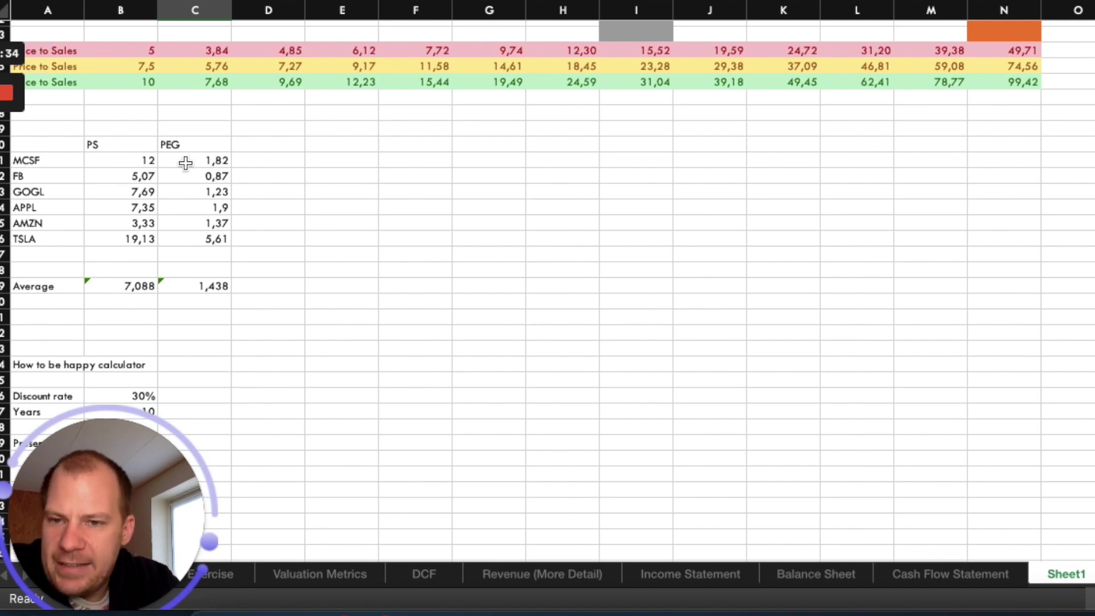
pyautogui.press('Up')
pyautogui.press('Up')
pyautogui.press('Up')
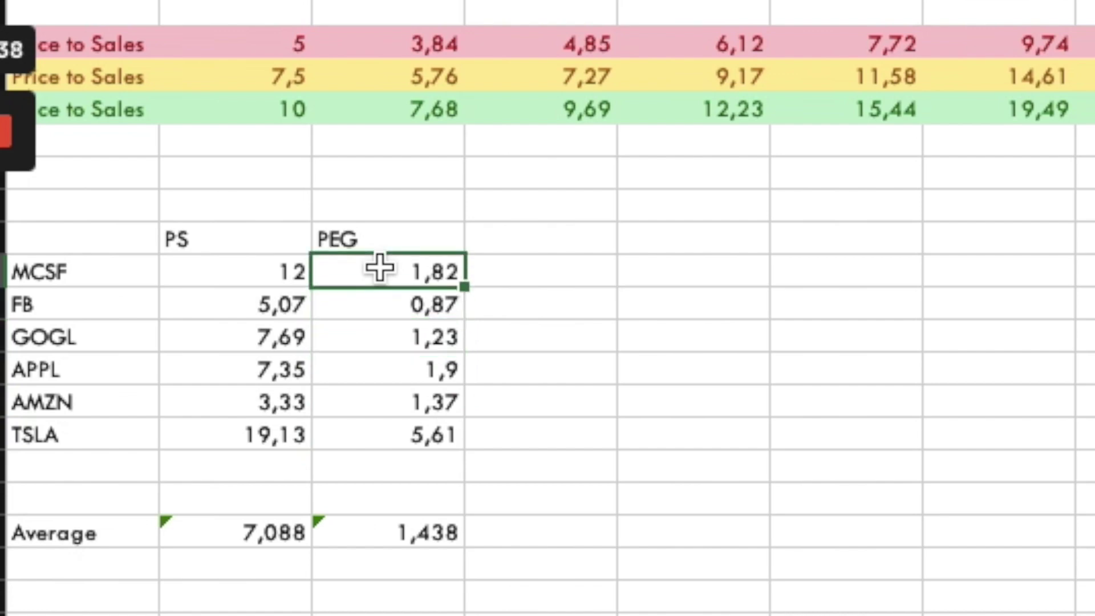
pyautogui.press('Left')
pyautogui.press('Left')
pyautogui.press('Right')
pyautogui.press('Right')
pyautogui.press('Down')
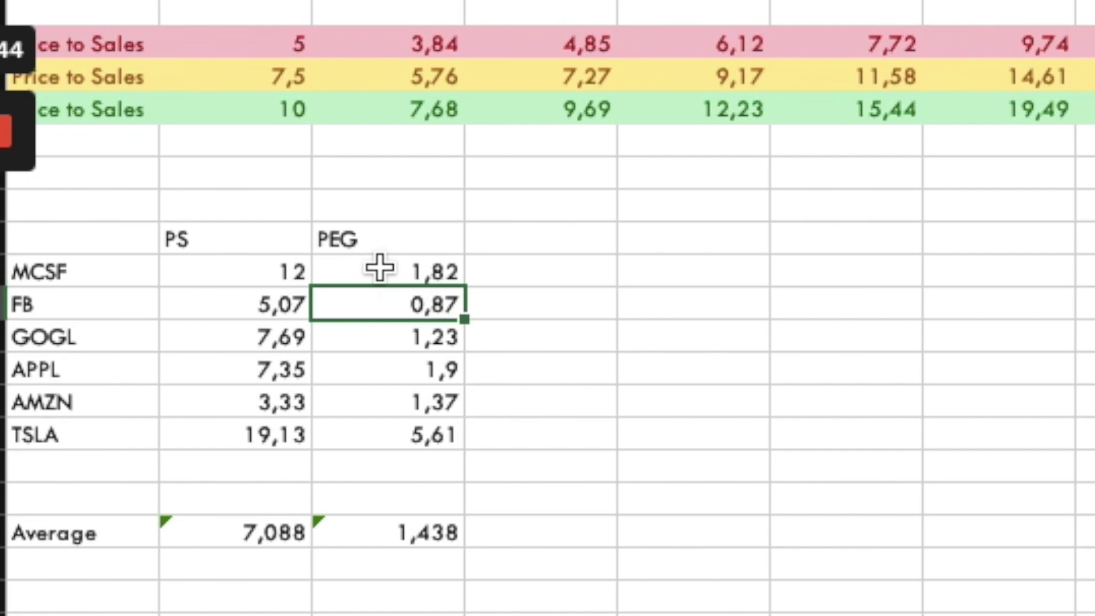
pyautogui.press('Down')
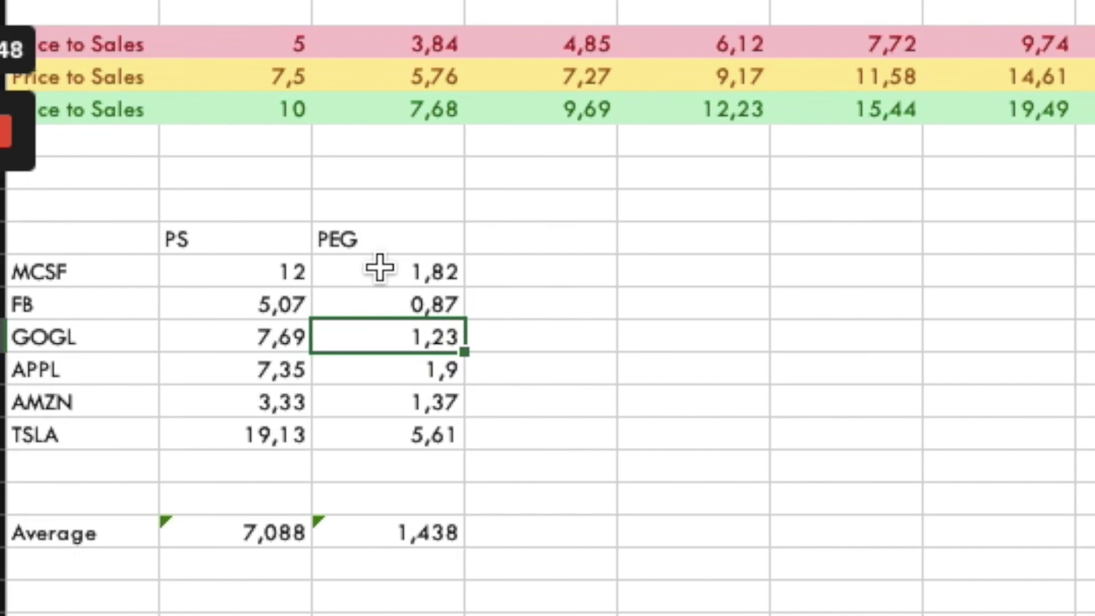
pyautogui.press('Down')
pyautogui.press('Down')
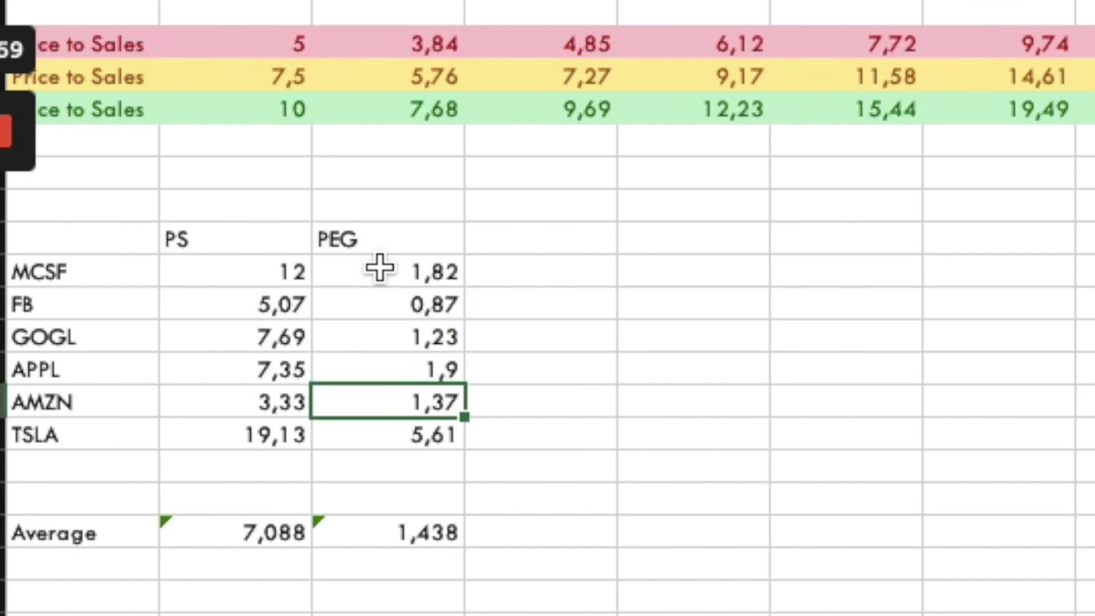
pyautogui.press('Down')
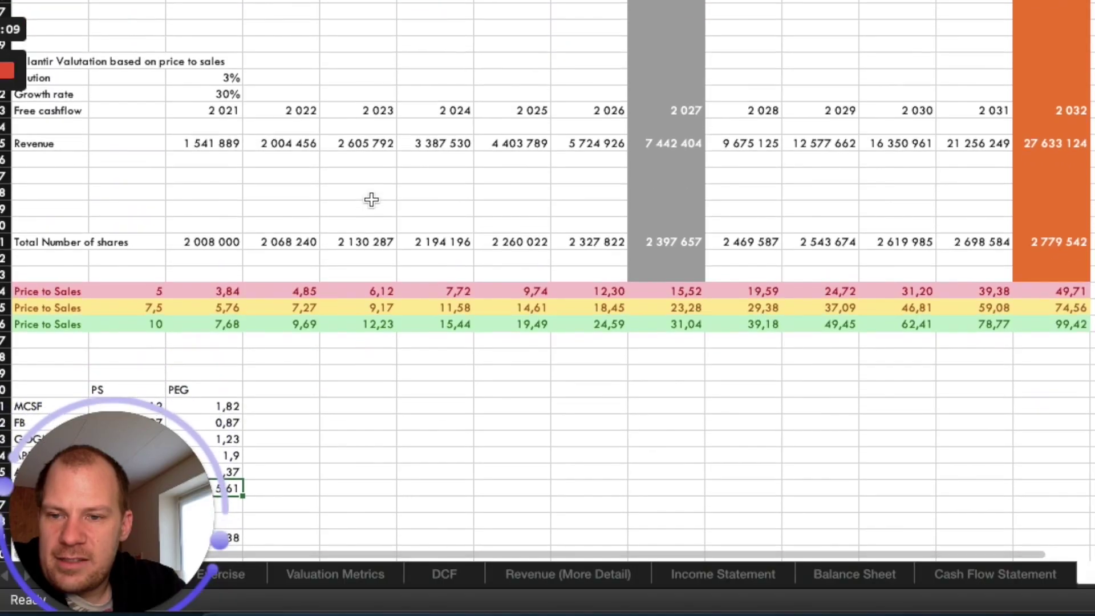
# Step: Inspect the average PS and average PEG cells below the company comparison table
pyautogui.scroll(-8, 372, 200)
pyautogui.scroll(5, 203, 127)
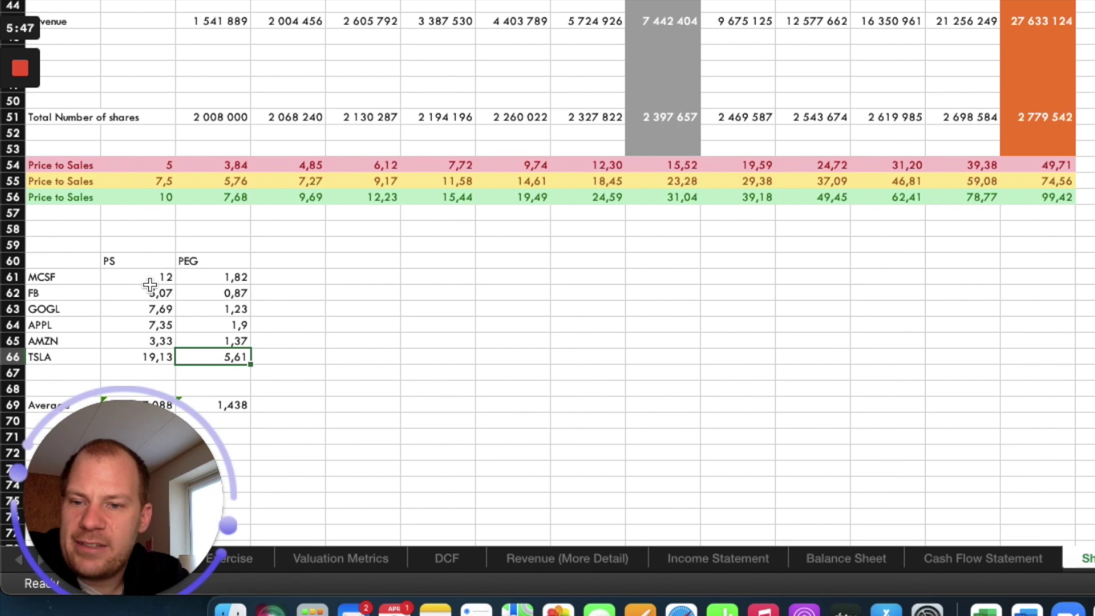
pyautogui.scroll(-1, 152, 337)
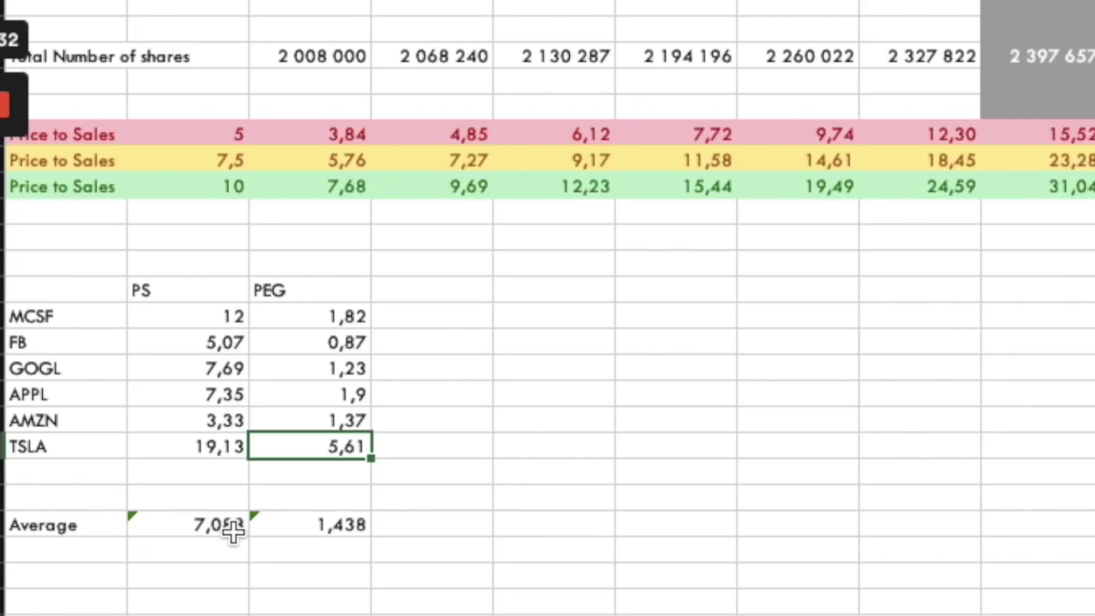
pyautogui.click(208, 524)
pyautogui.click(309, 541)
pyautogui.click(310, 543)
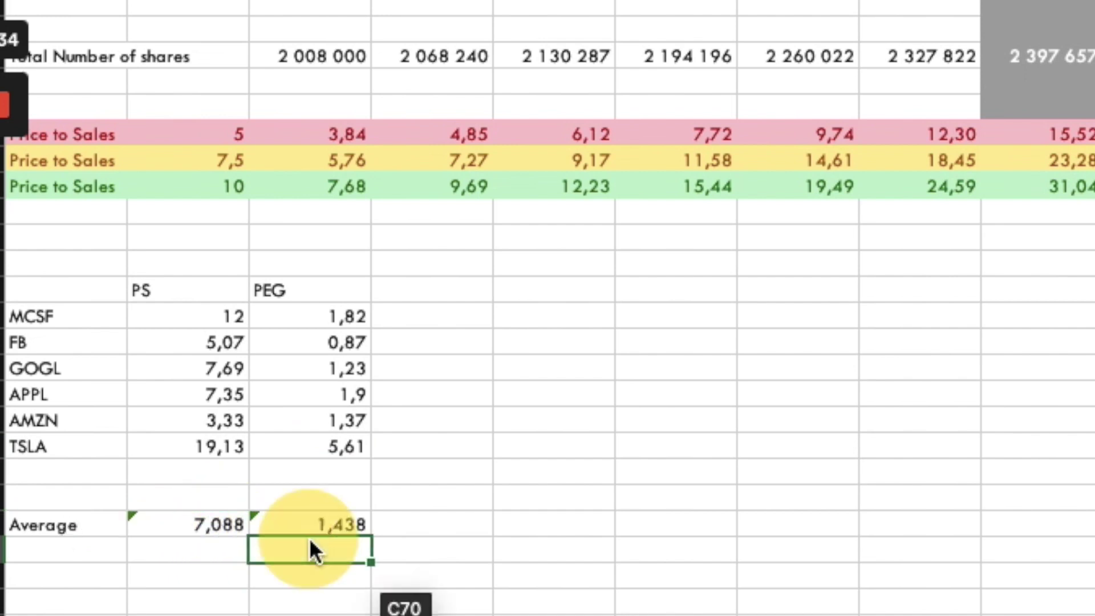
pyautogui.click(177, 533)
pyautogui.click(324, 524)
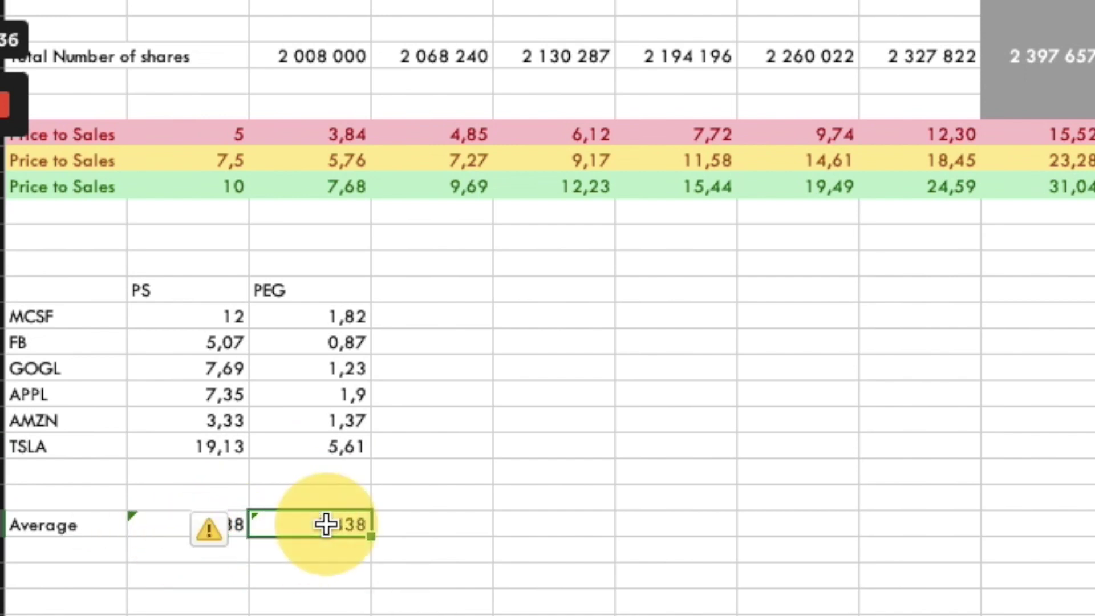
# Step: Review the Price to Sales multiple rows of the price to sales valuation and the happy calculator area below
pyautogui.scroll(3, 510, 587)
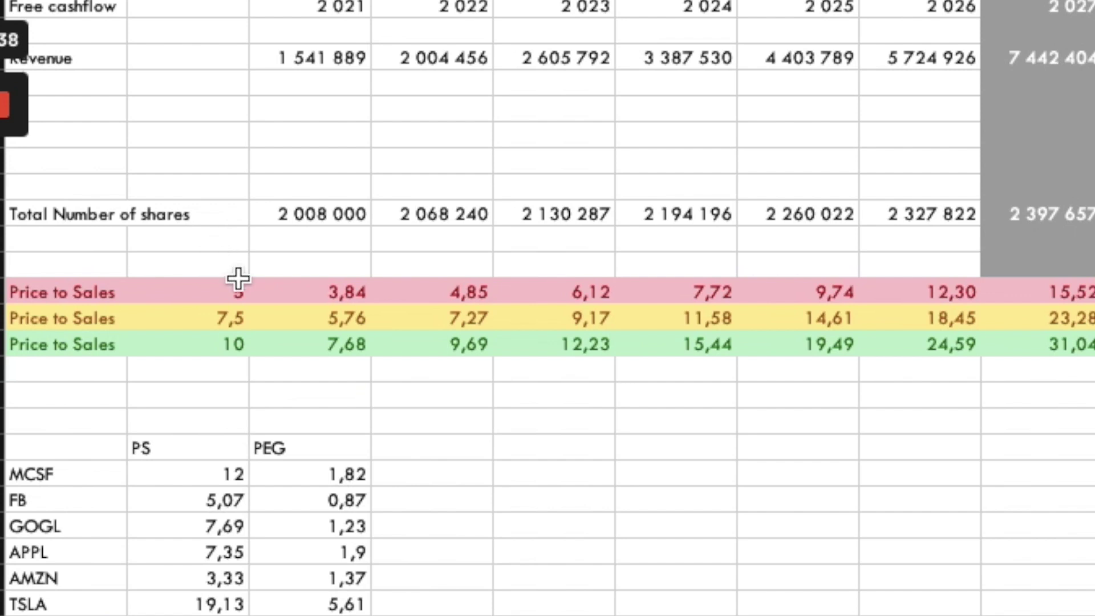
pyautogui.scroll(1, 327, 371)
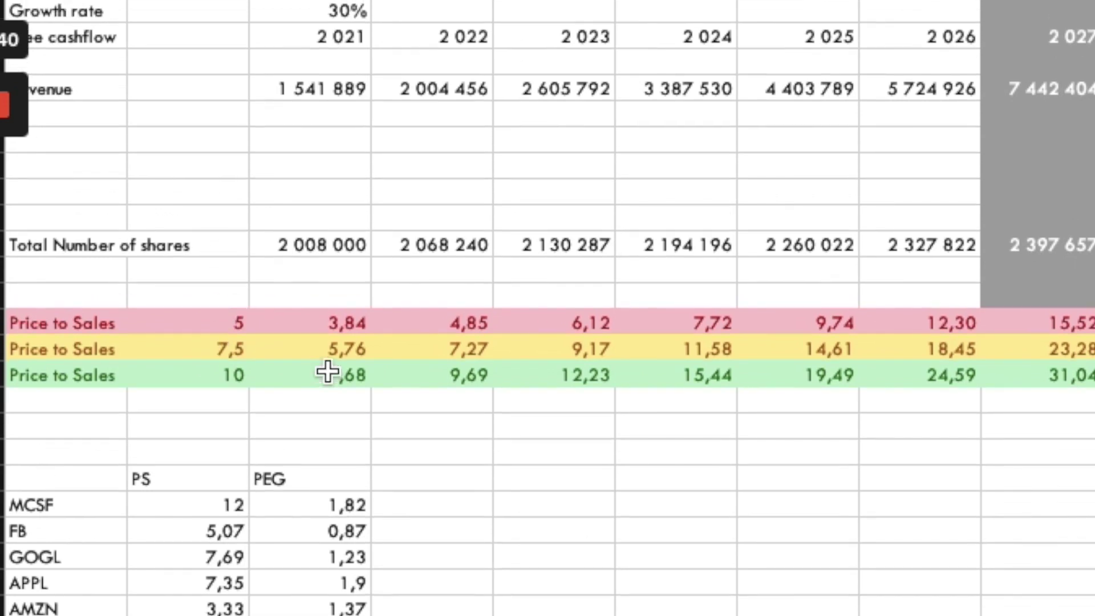
pyautogui.scroll(-4, 328, 371)
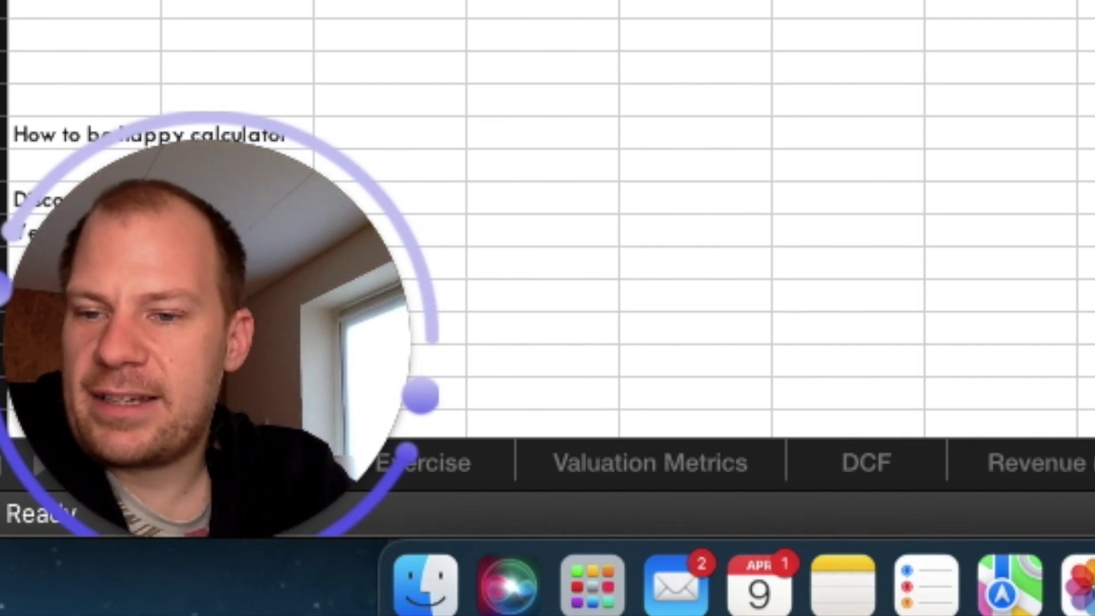
pyautogui.scroll(1, 547, 228)
pyautogui.scroll(-10, 547, 228)
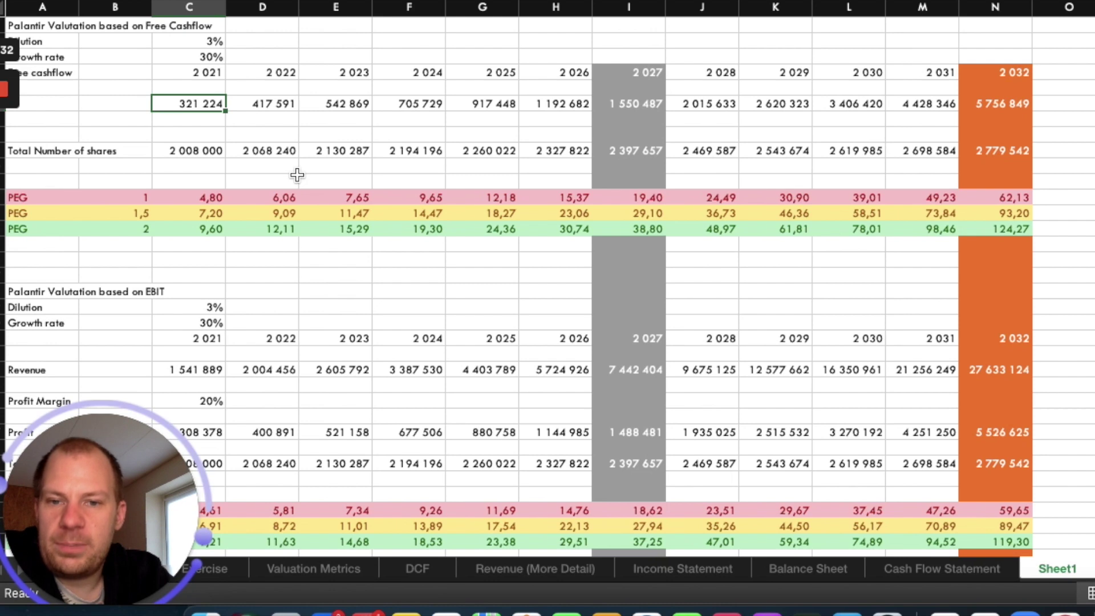
# Step: Step through the yearly free cash flow projections in the free cash flow valuation from 2021 towards 2032
pyautogui.press('Right')
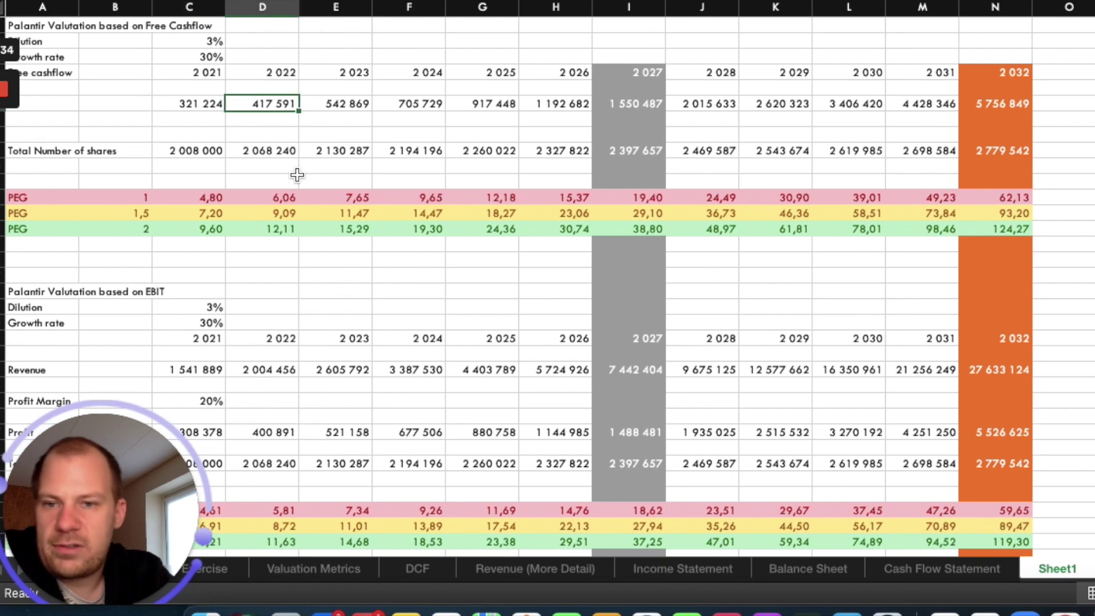
pyautogui.press('Left')
pyautogui.press('Right')
pyautogui.press('Right')
pyautogui.press('Right')
pyautogui.press('Right')
pyautogui.press('Right')
pyautogui.press('Right')
pyautogui.press('Right')
pyautogui.press('Right')
pyautogui.press('Right')
pyautogui.press('Right')
pyautogui.press('Right')
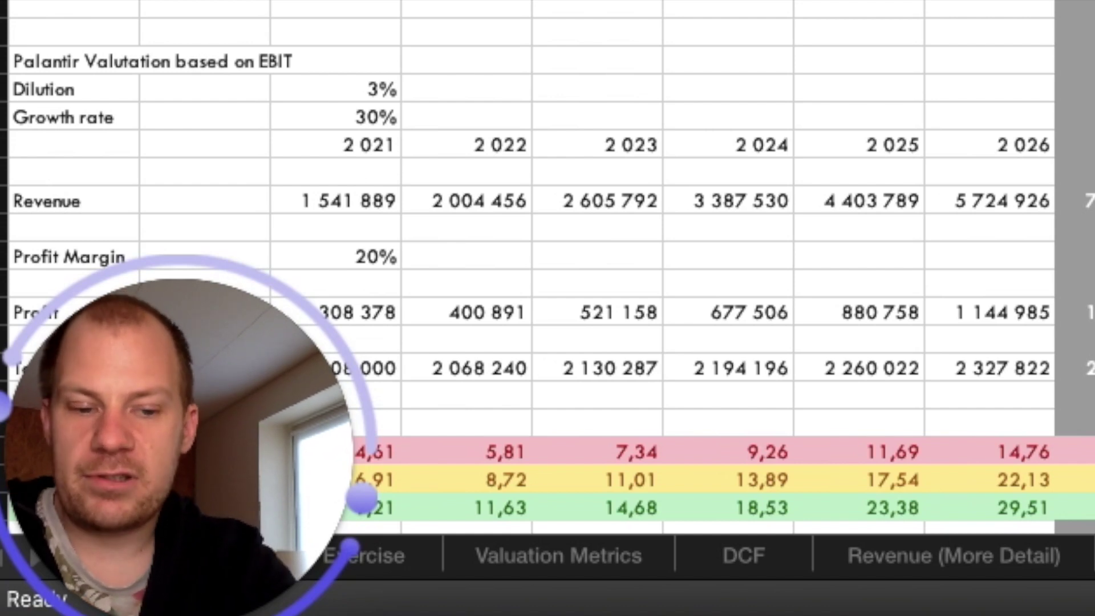
# Step: Follow the projected free cash flow from 2022 up to the highlighted 2027 column
pyautogui.write('=')
pyautogui.press('Return')
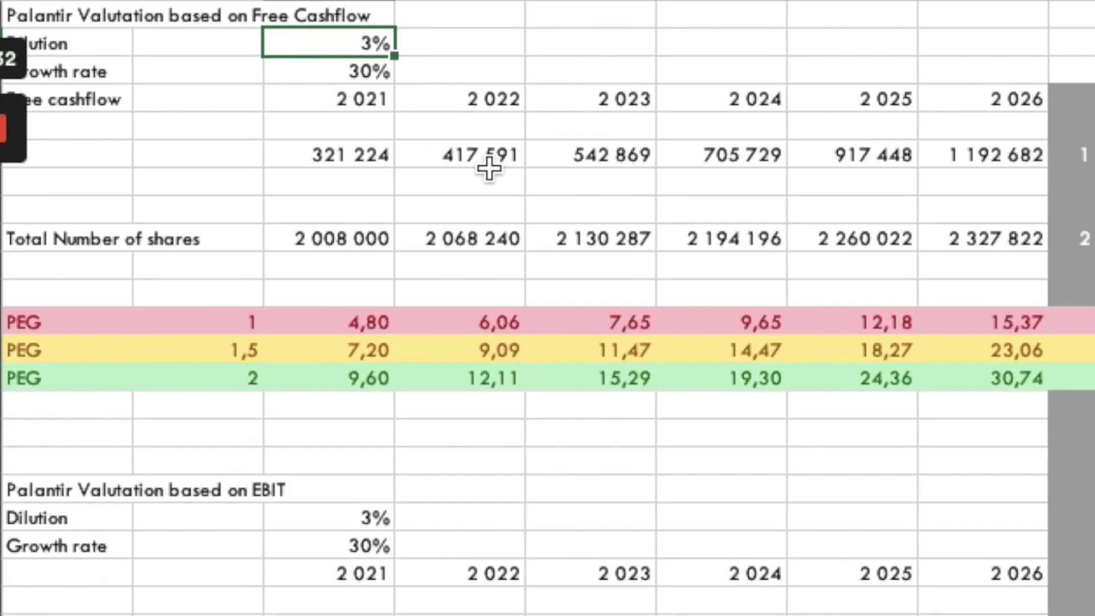
pyautogui.click(467, 165)
pyautogui.press('Right')
pyautogui.press('Right')
pyautogui.press('Right')
pyautogui.press('Right')
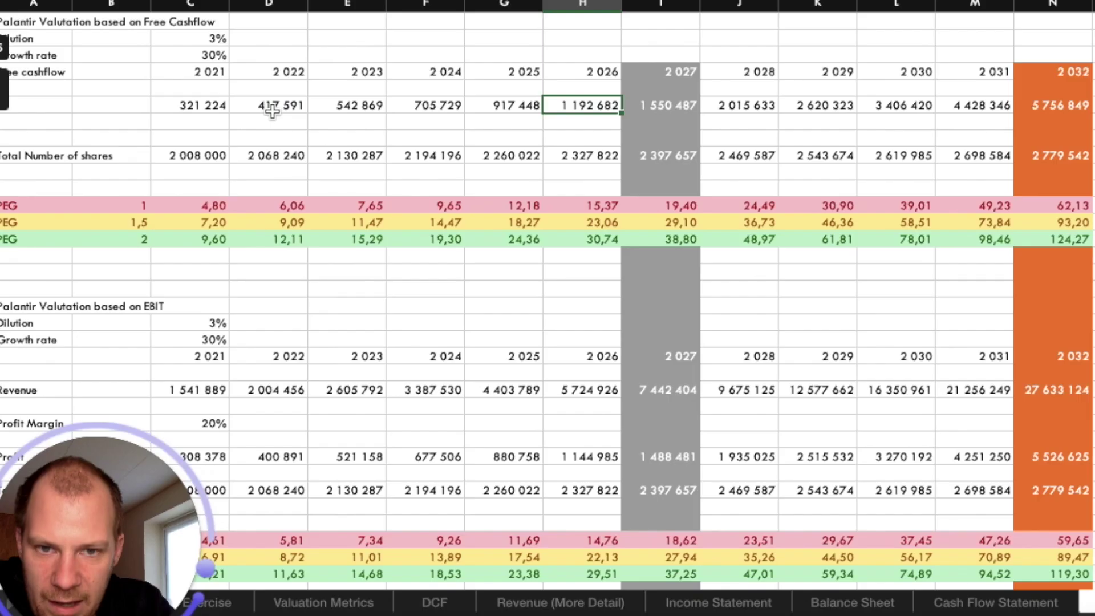
pyautogui.press('Right')
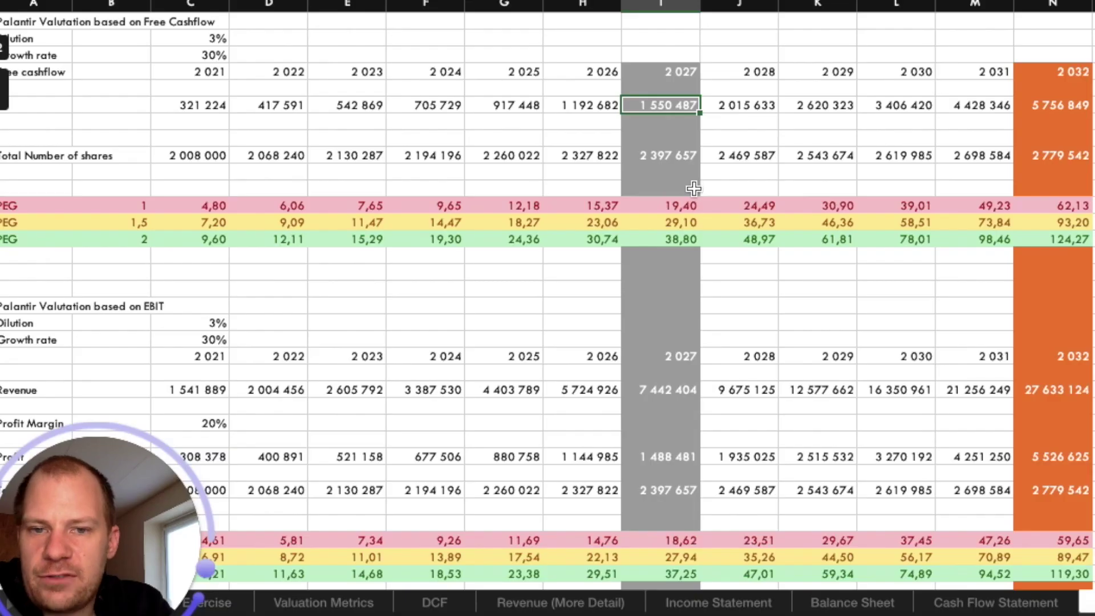
# Step: Examine the 2027 share count and the 2027 prices for PEG 1, 1,5 and 2 in the free cash flow valuation
pyautogui.scroll(-1, 693, 188)
pyautogui.click(655, 147)
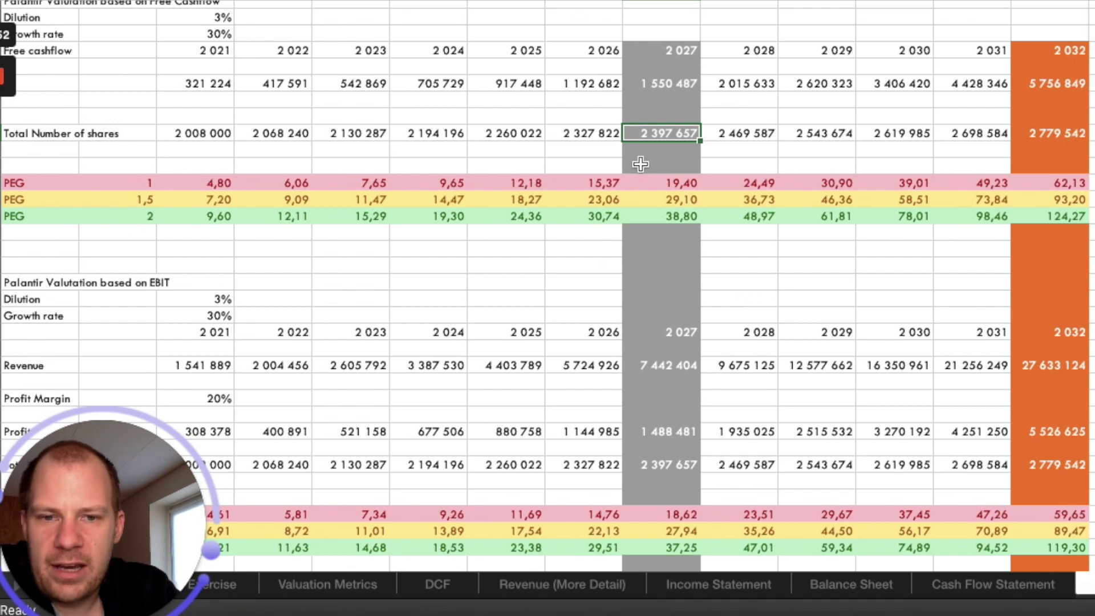
pyautogui.click(666, 219)
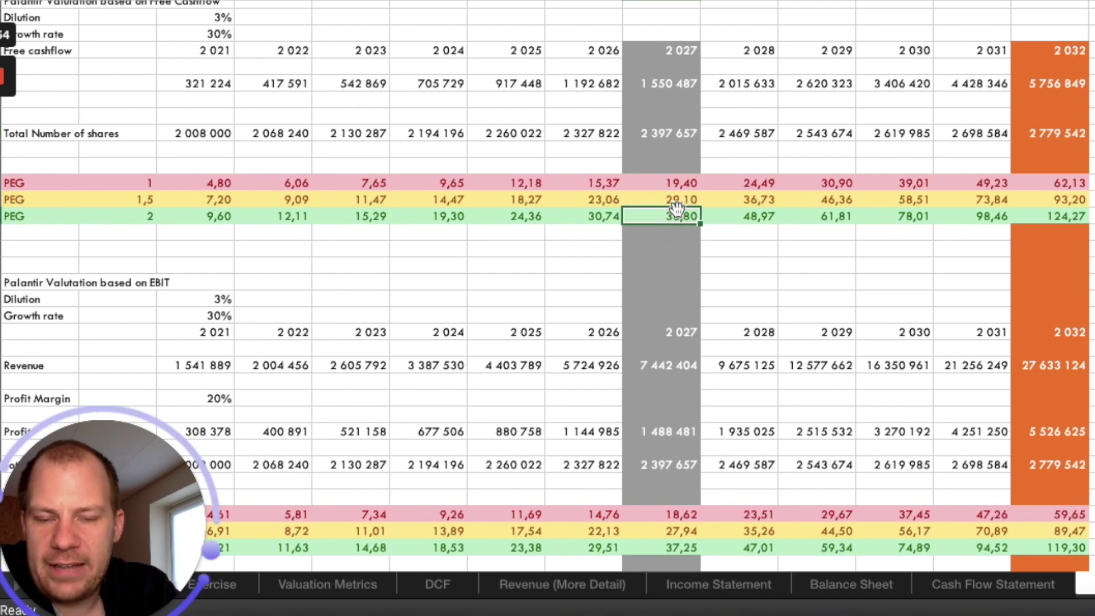
pyautogui.click(674, 201)
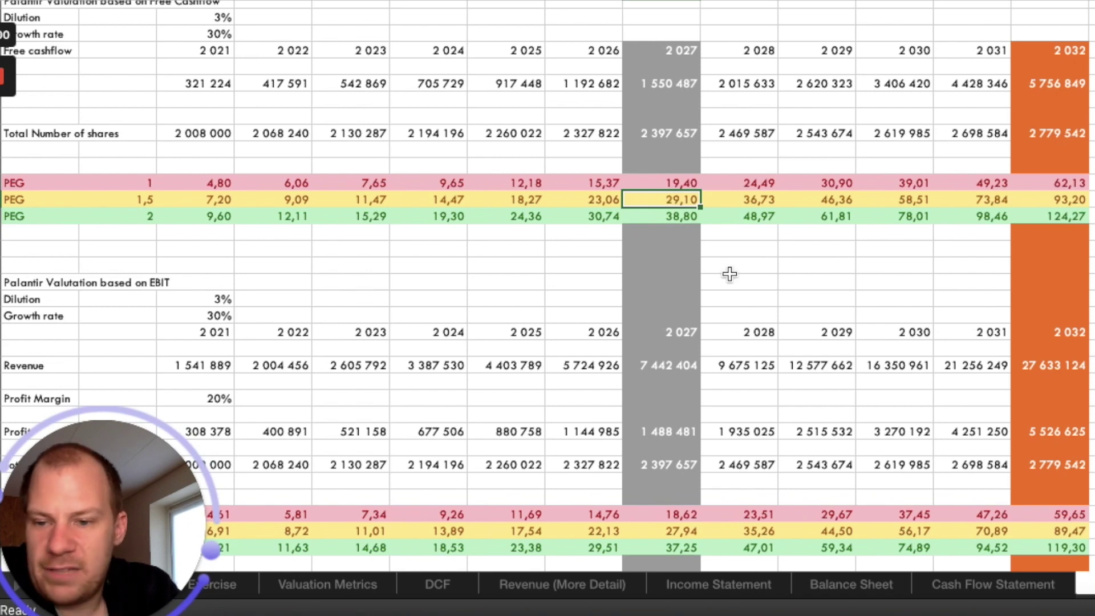
pyautogui.click(651, 178)
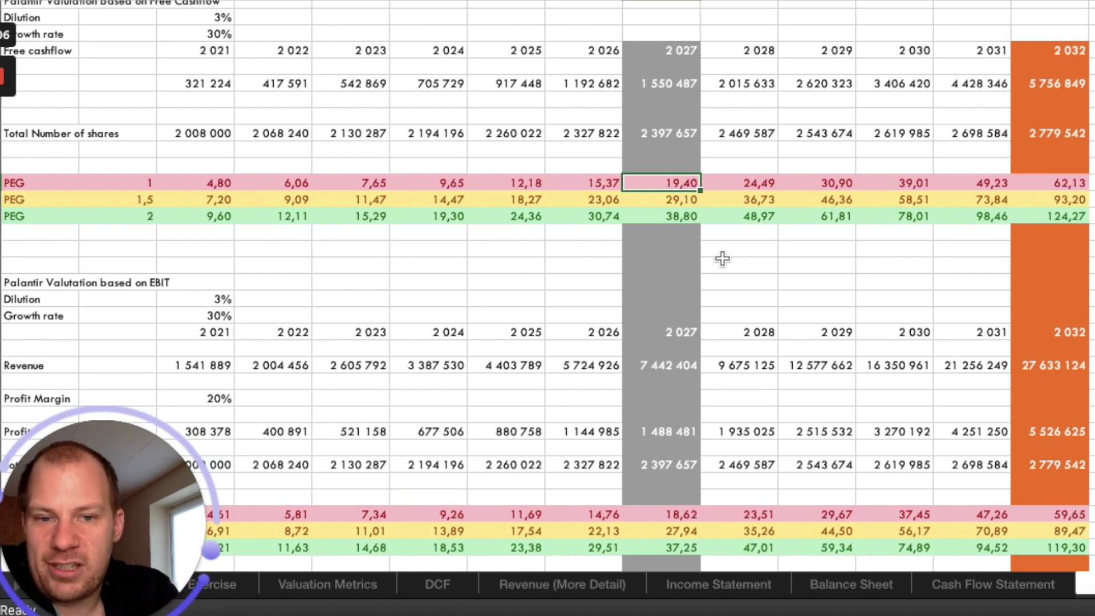
pyautogui.click(677, 220)
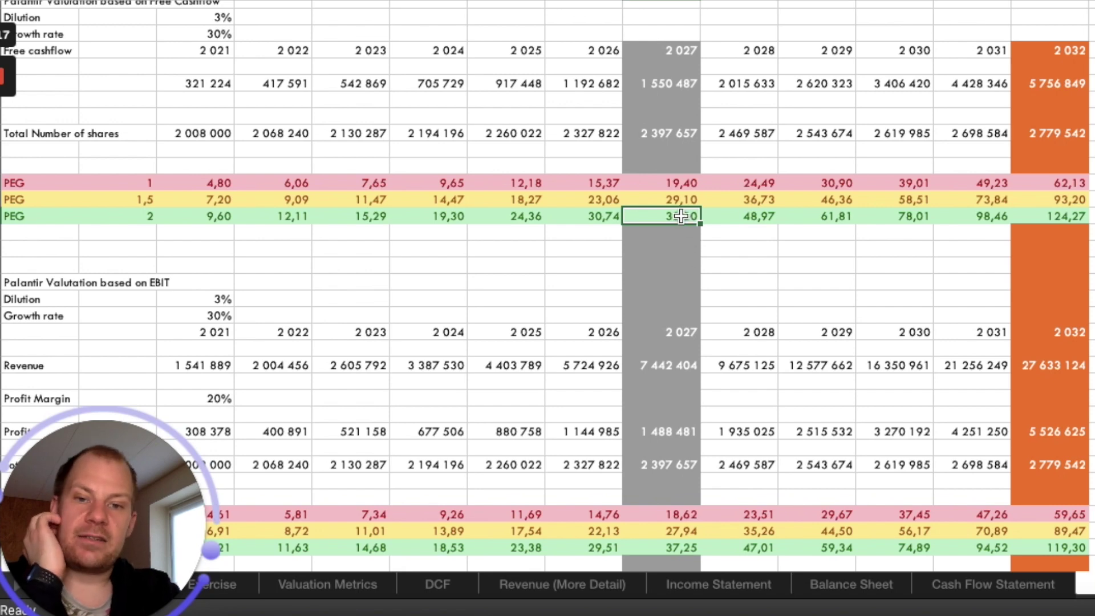
pyautogui.press('Down')
pyautogui.press('Up')
pyautogui.press('Up')
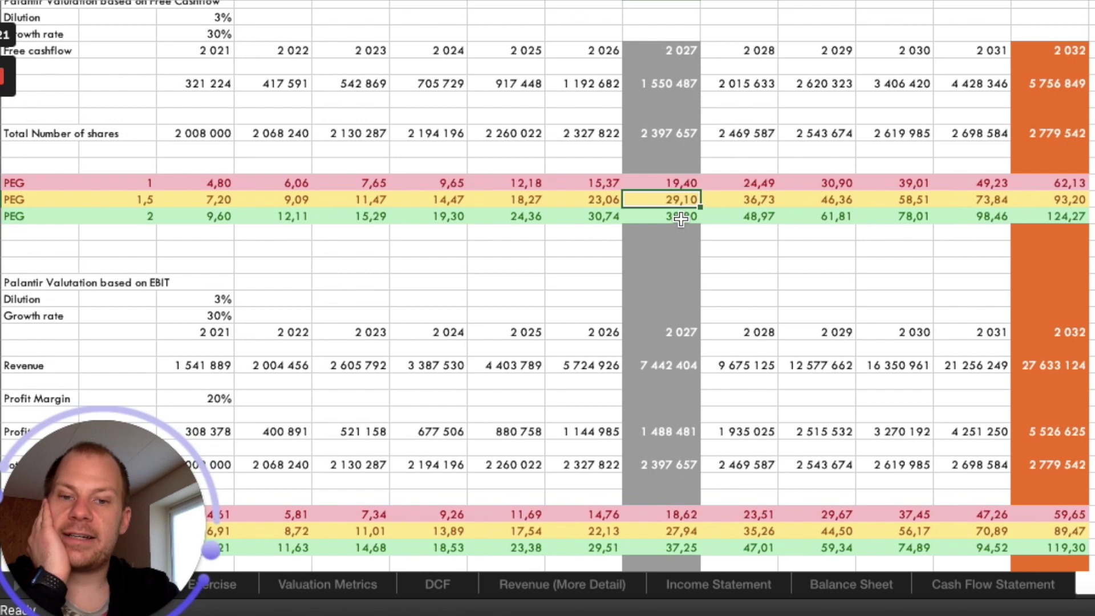
# Step: Check the 2021 revenue in the EBIT valuation and set its profit margin to 28%
pyautogui.scroll(-5, 681, 220)
pyautogui.scroll(-3, 680, 220)
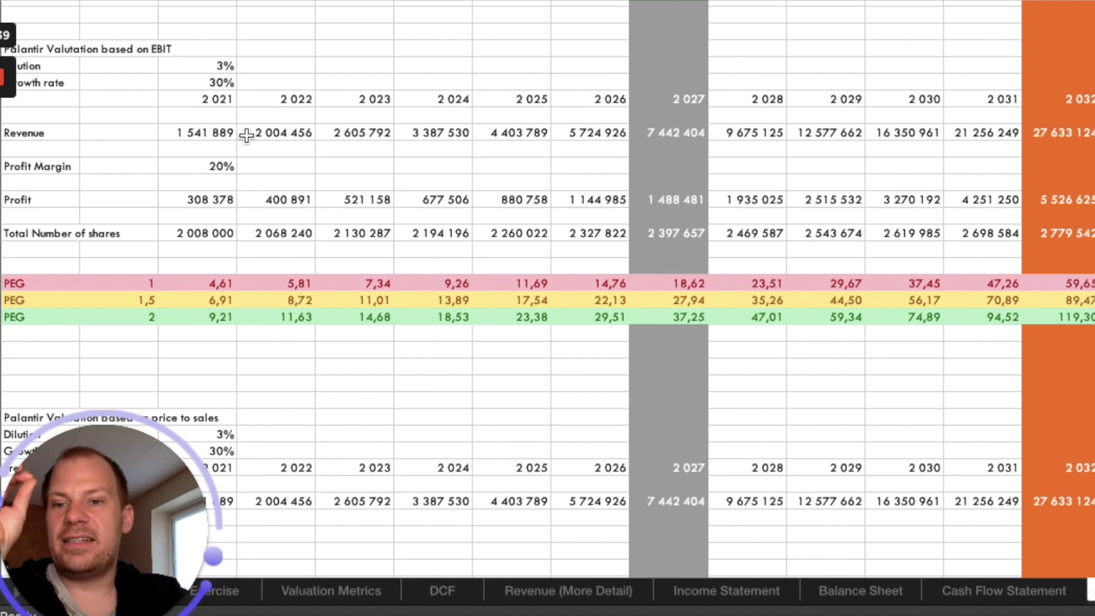
pyautogui.click(221, 137)
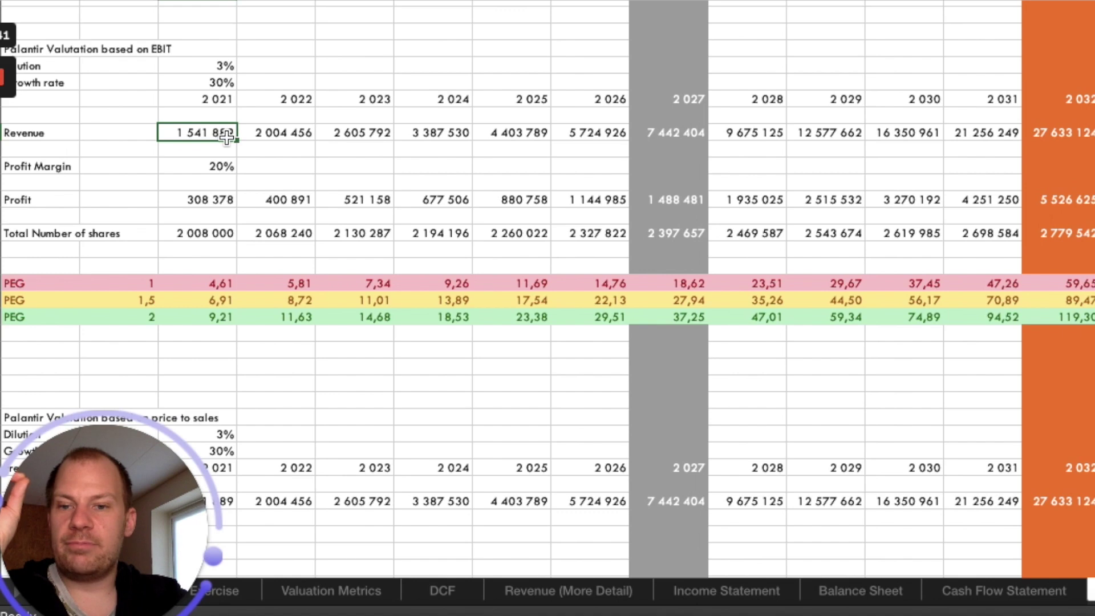
pyautogui.click(226, 173)
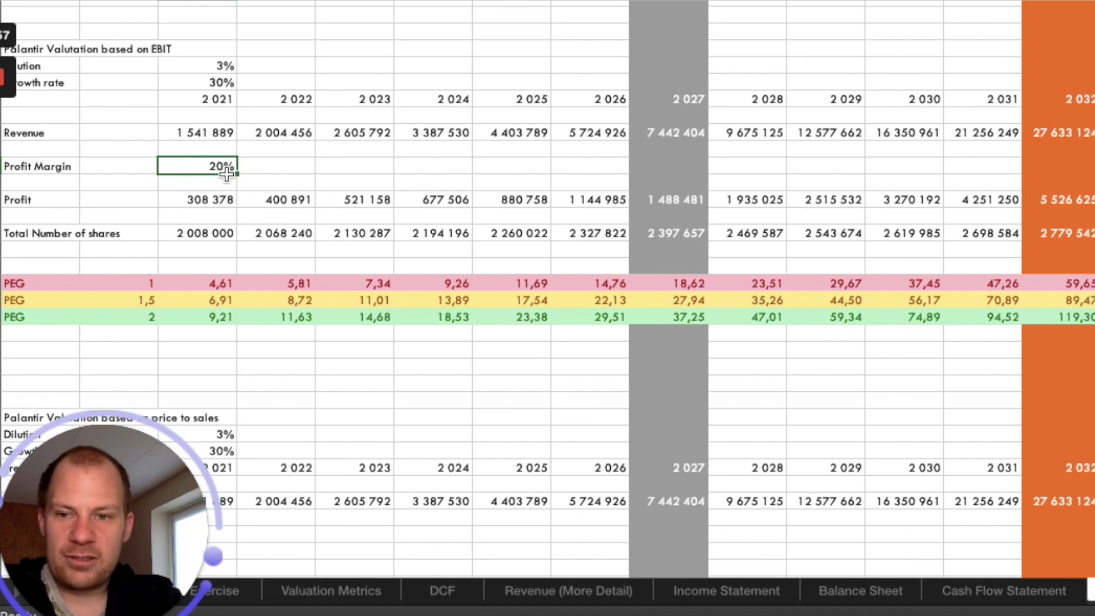
pyautogui.write('28')
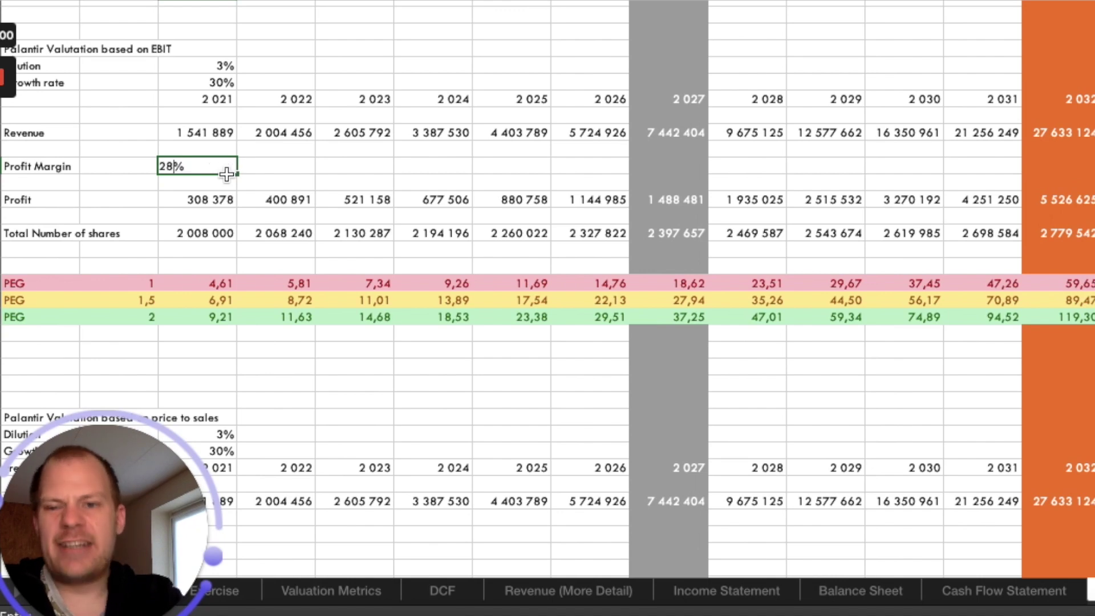
pyautogui.press('Return')
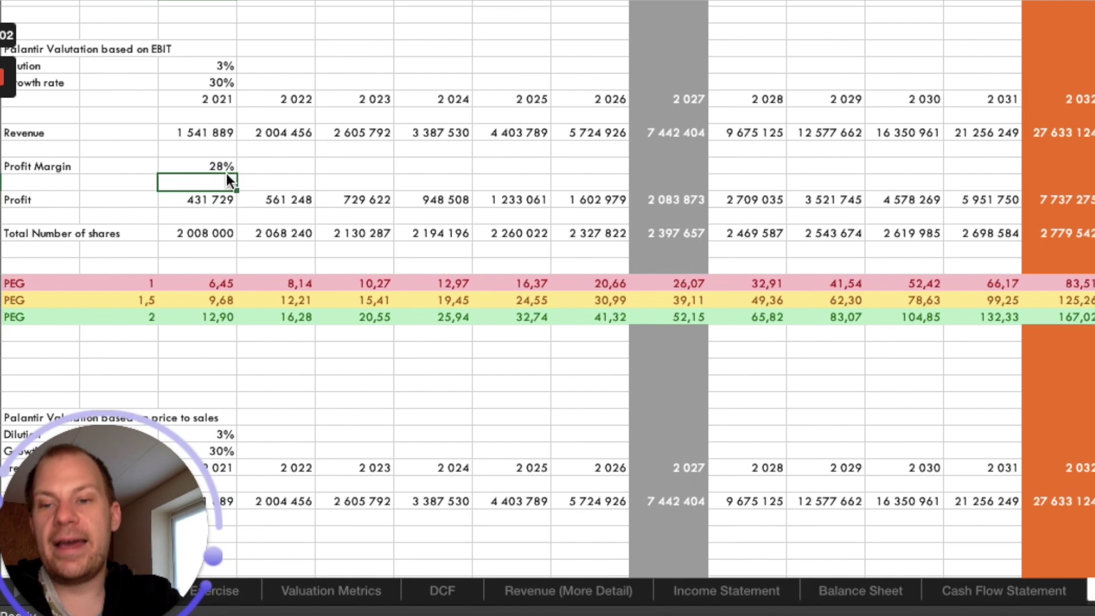
# Step: Set the profit margin in the EBIT valuation to 20%
pyautogui.press('Up')
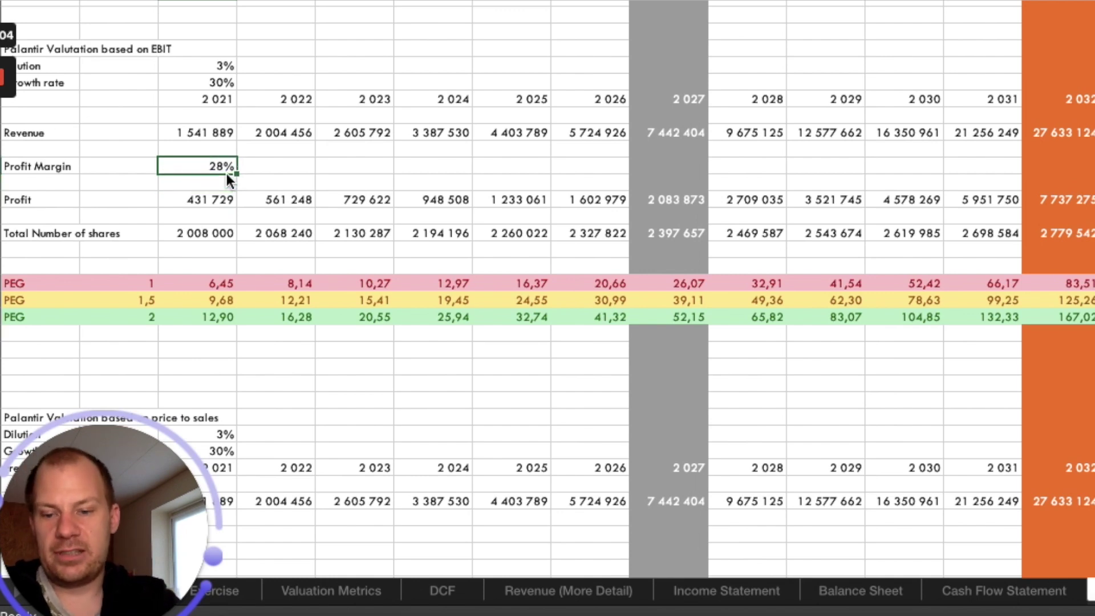
pyautogui.write('20')
pyautogui.press('Return')
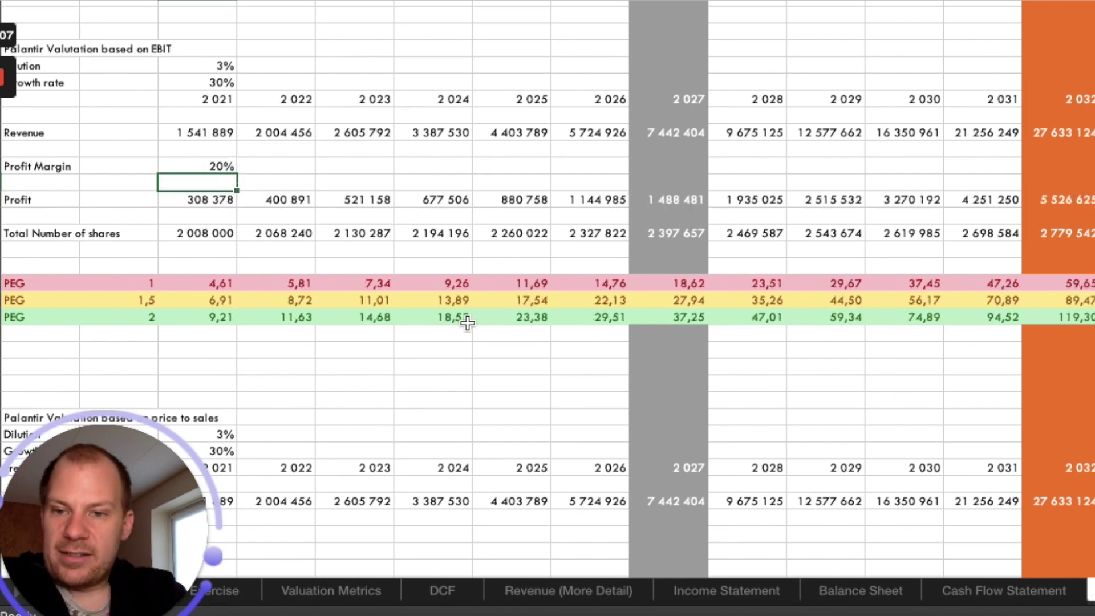
# Step: Compare the 2027 PEG prices of the EBIT valuation with those of the free cash flow valuation
pyautogui.scroll(-3, 460, 279)
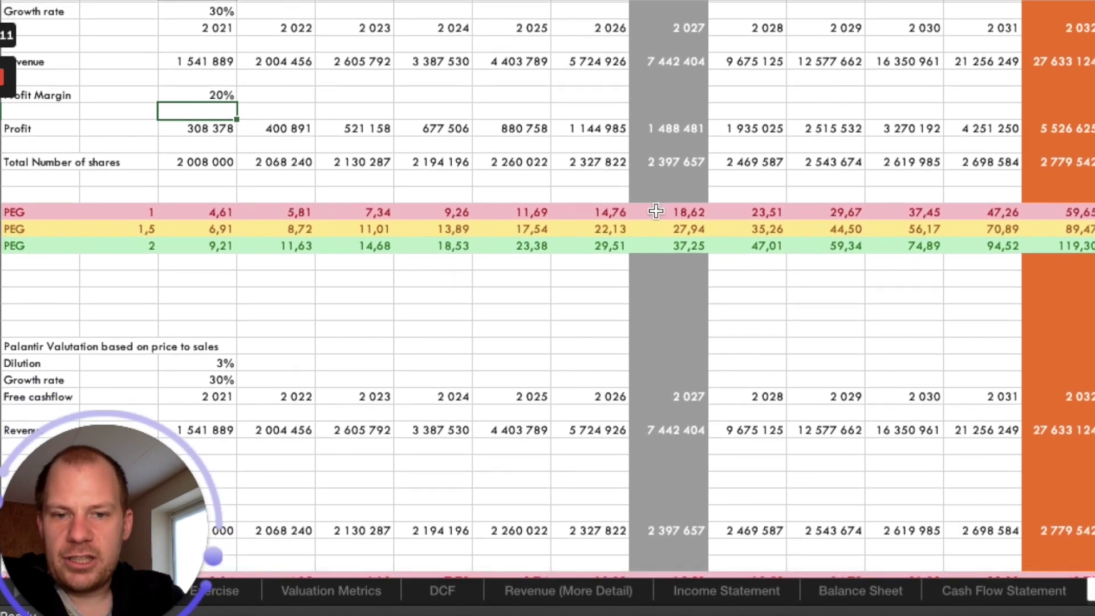
pyautogui.scroll(10, 693, 256)
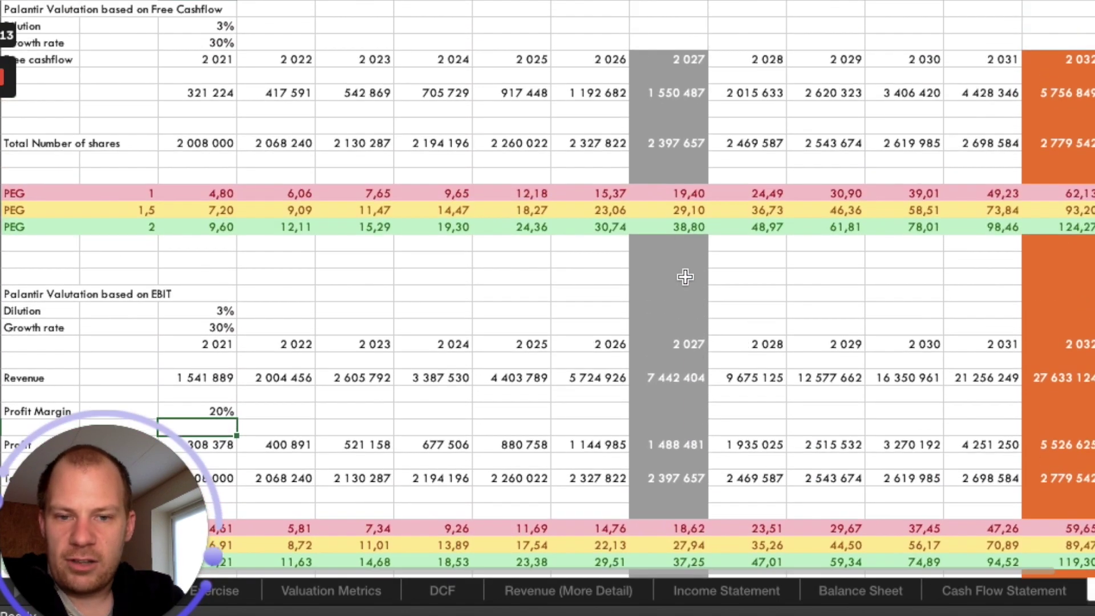
pyautogui.scroll(-3, 685, 277)
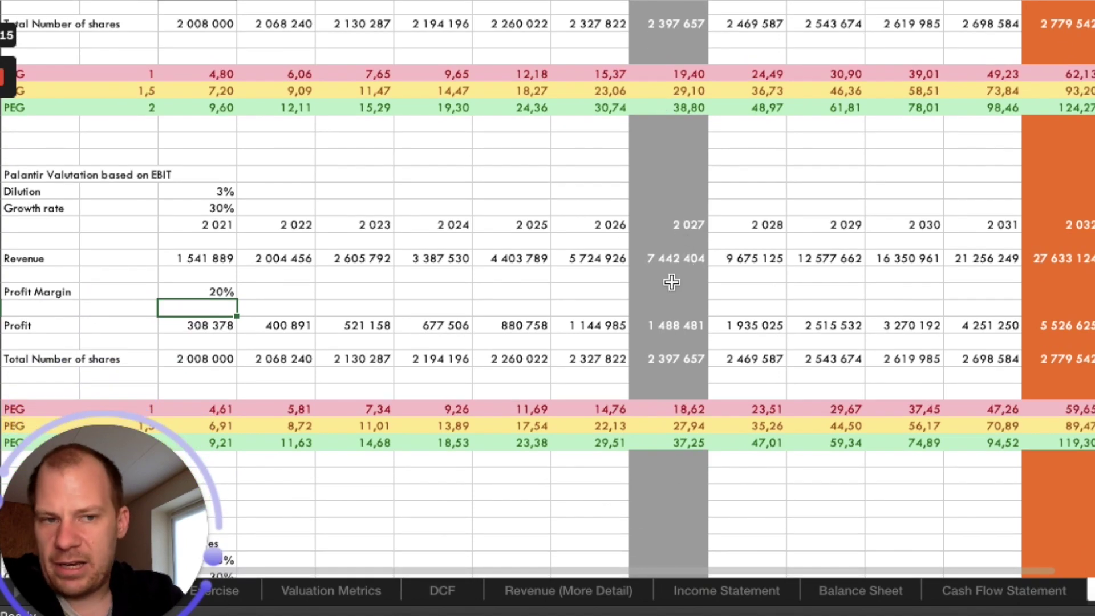
pyautogui.scroll(-3, 738, 281)
pyautogui.scroll(1, 737, 281)
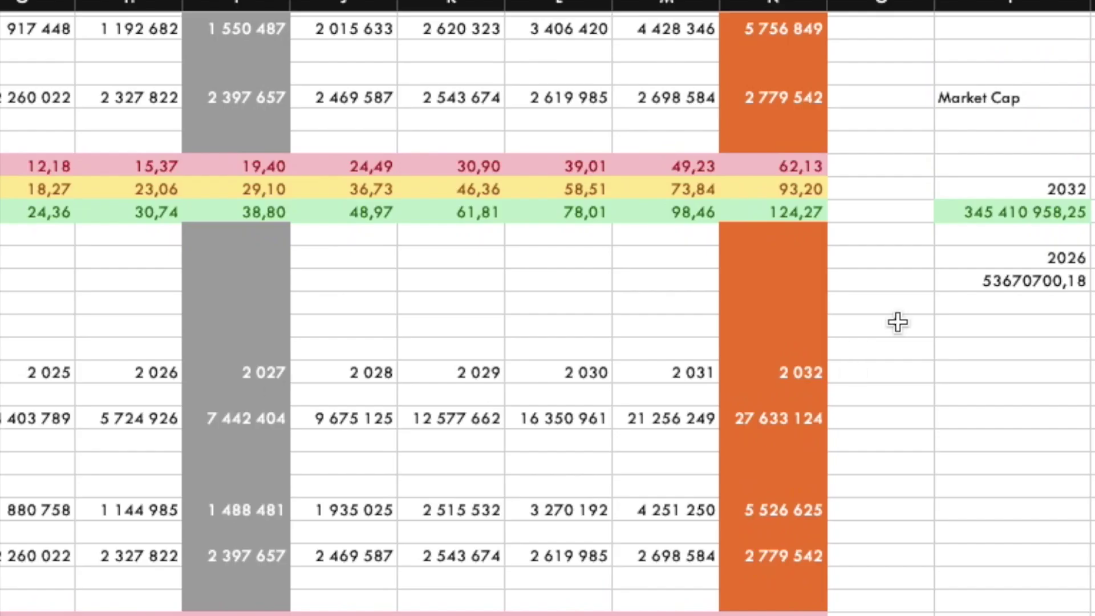
# Step: Change the 2026 market cap formula to multiply the 2026 PEG 2 price by the 2026 total number of shares
pyautogui.click(1061, 216)
pyautogui.click(1063, 284)
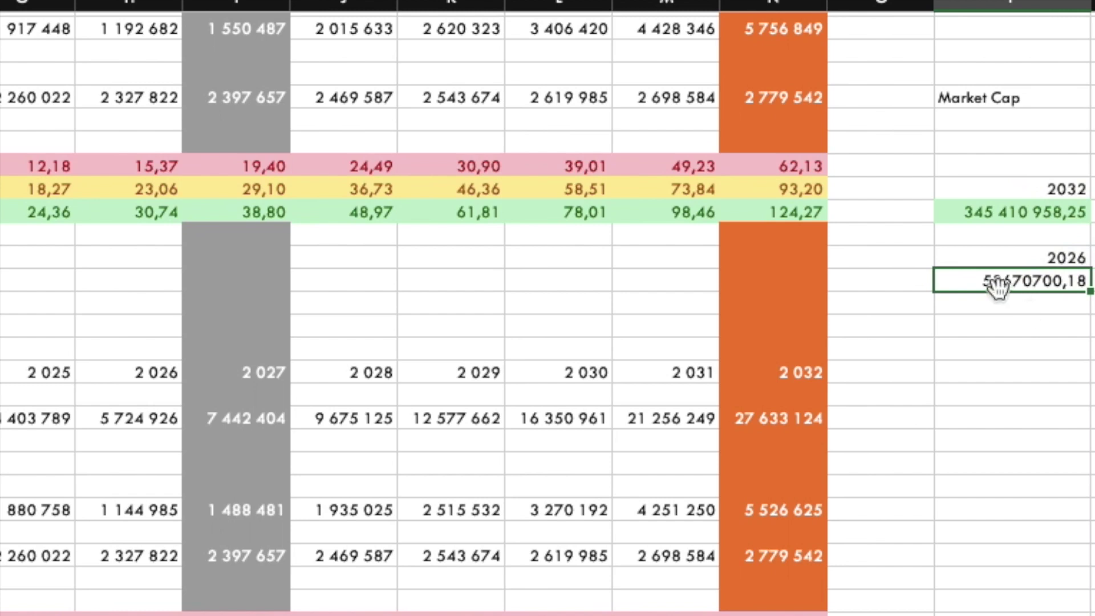
pyautogui.write('=H13*H9')
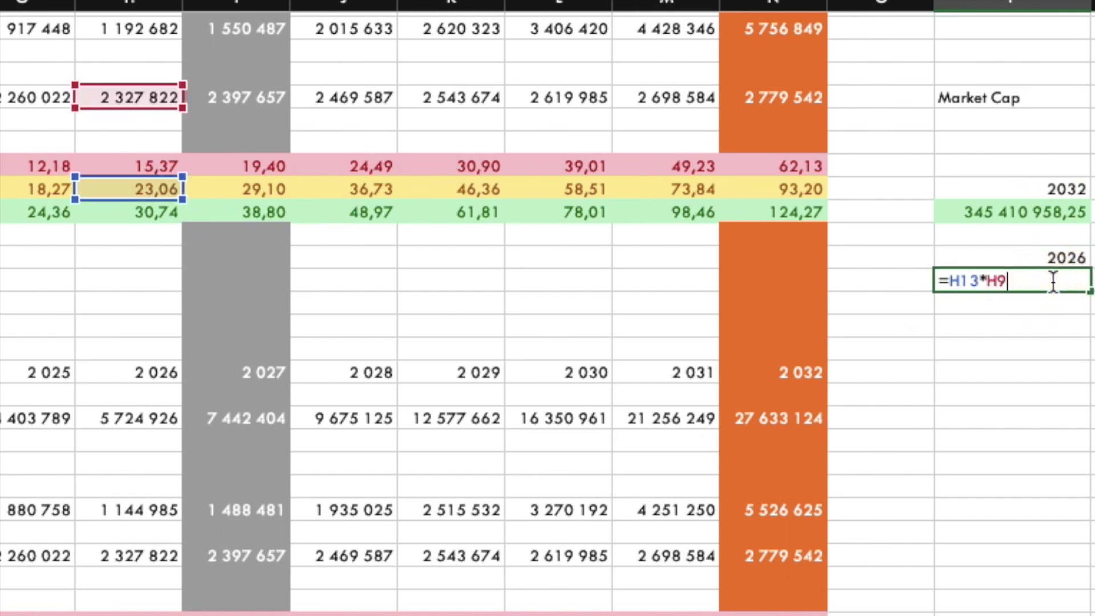
pyautogui.scroll(3, 651, 256)
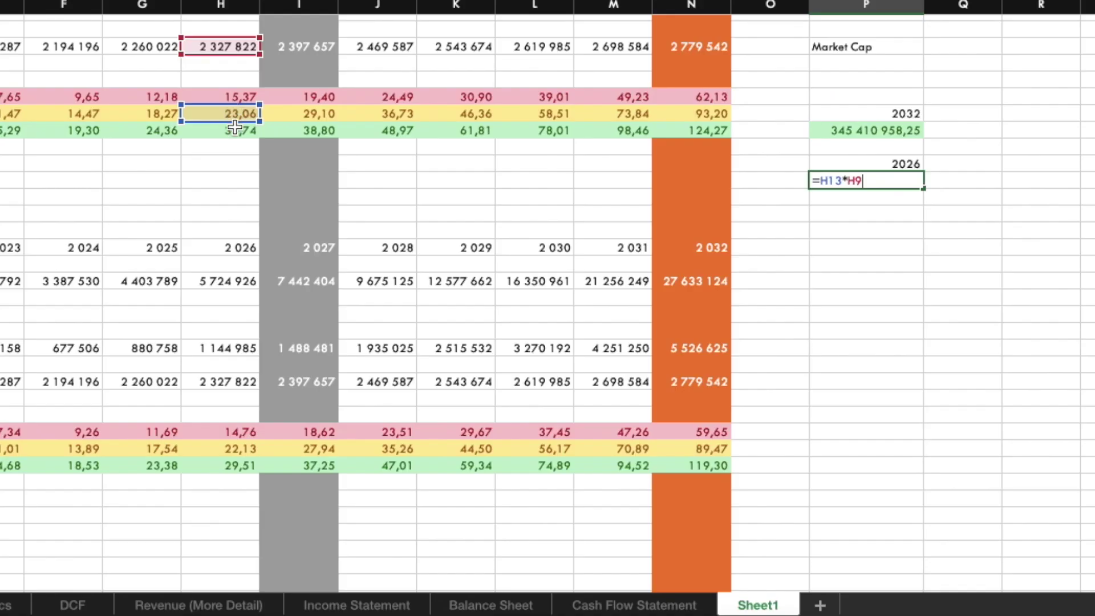
pyautogui.click(148, 323)
pyautogui.press('Return')
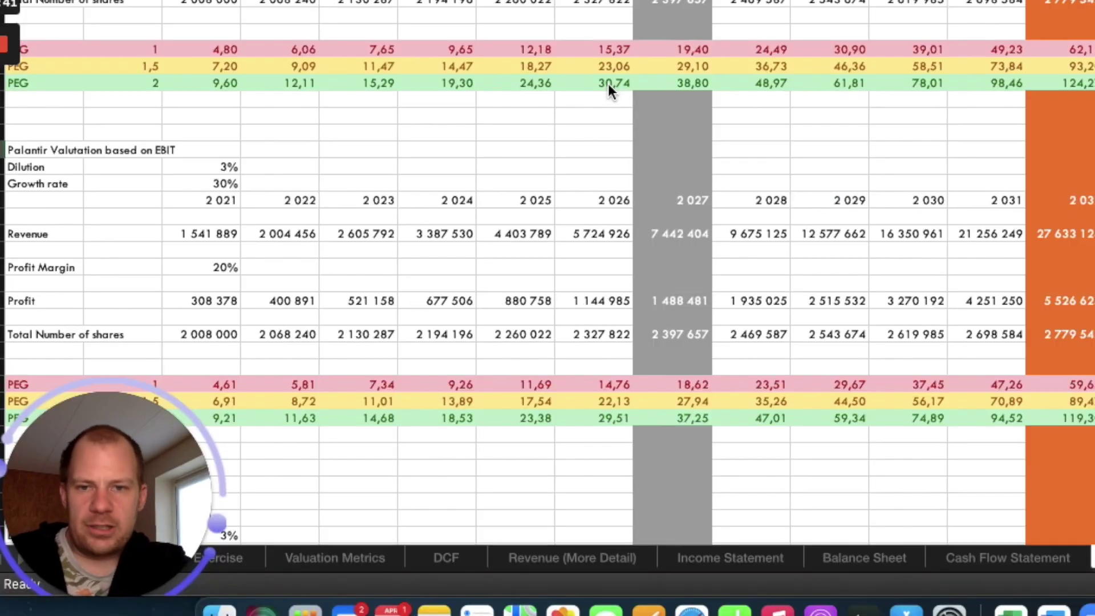
# Step: Examine the dilution, growth rate and yearly revenue projections in the price to sales valuation
pyautogui.scroll(-10, 655, 171)
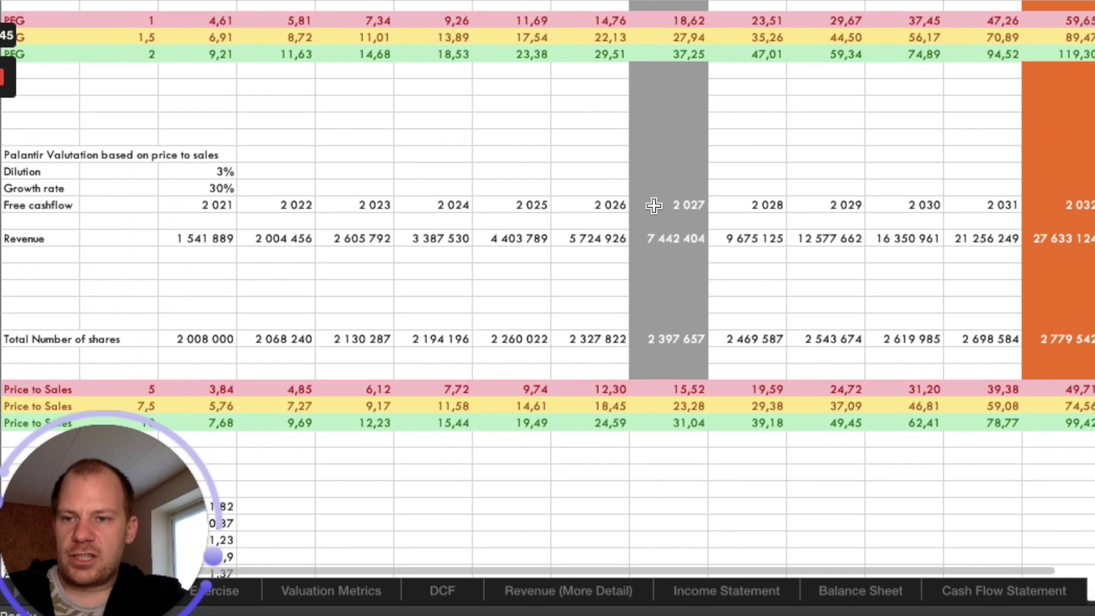
pyautogui.scroll(-2, 653, 205)
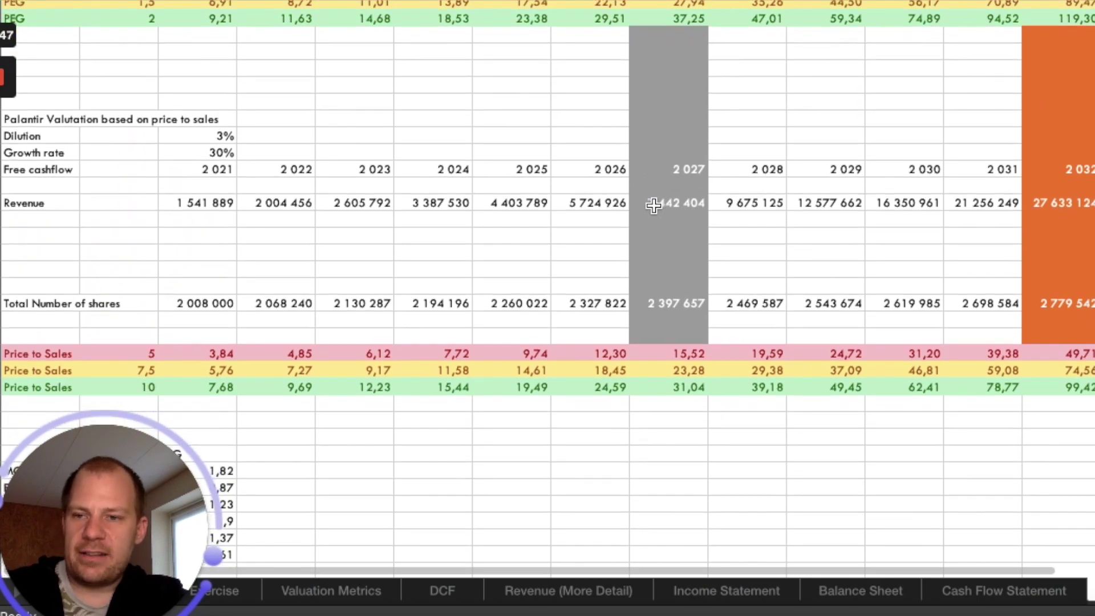
pyautogui.scroll(-1, 654, 205)
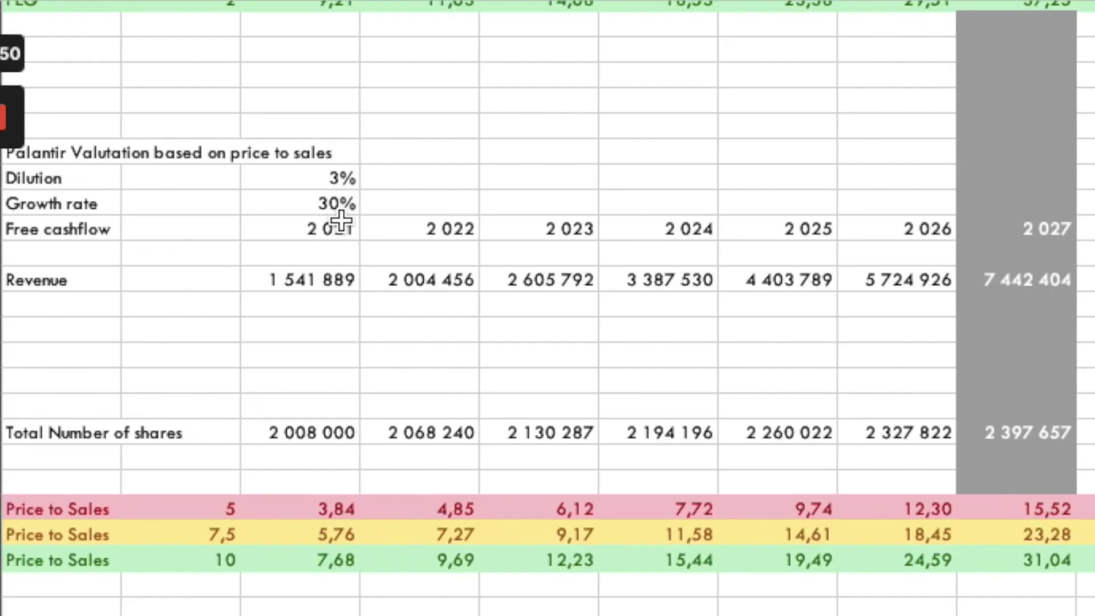
pyautogui.click(340, 221)
pyautogui.moveTo(340, 221); pyautogui.dragTo(322, 208)
pyautogui.click(754, 124)
pyautogui.press('super+z')
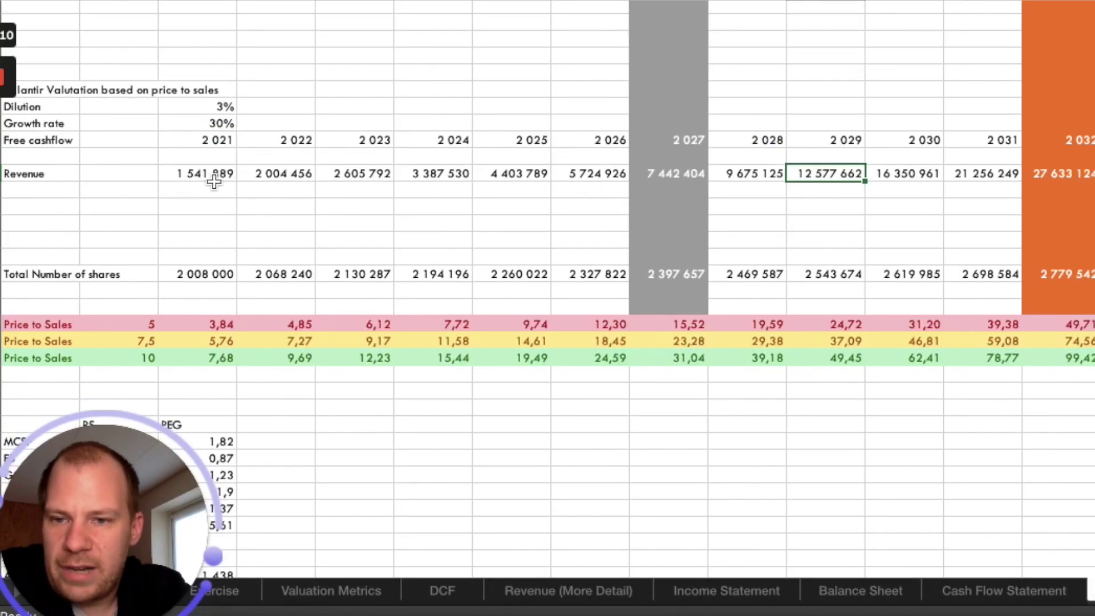
pyautogui.scroll(-1, 459, 430)
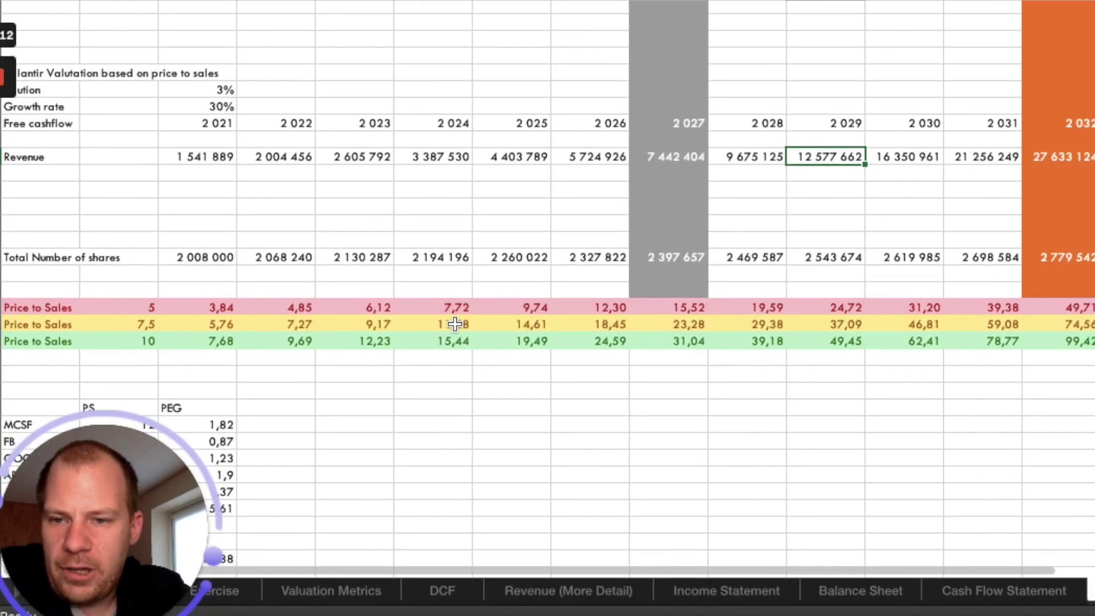
# Step: Check the price to sales multiples and the 2027 prices at multiples of 7,5 and 10
pyautogui.click(139, 306)
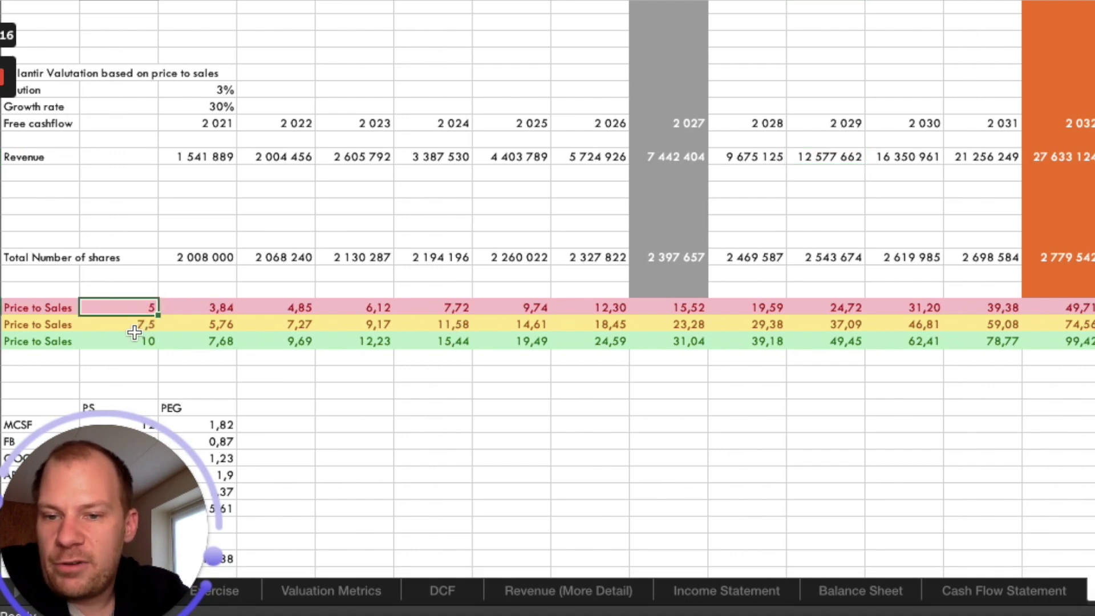
pyautogui.click(687, 341)
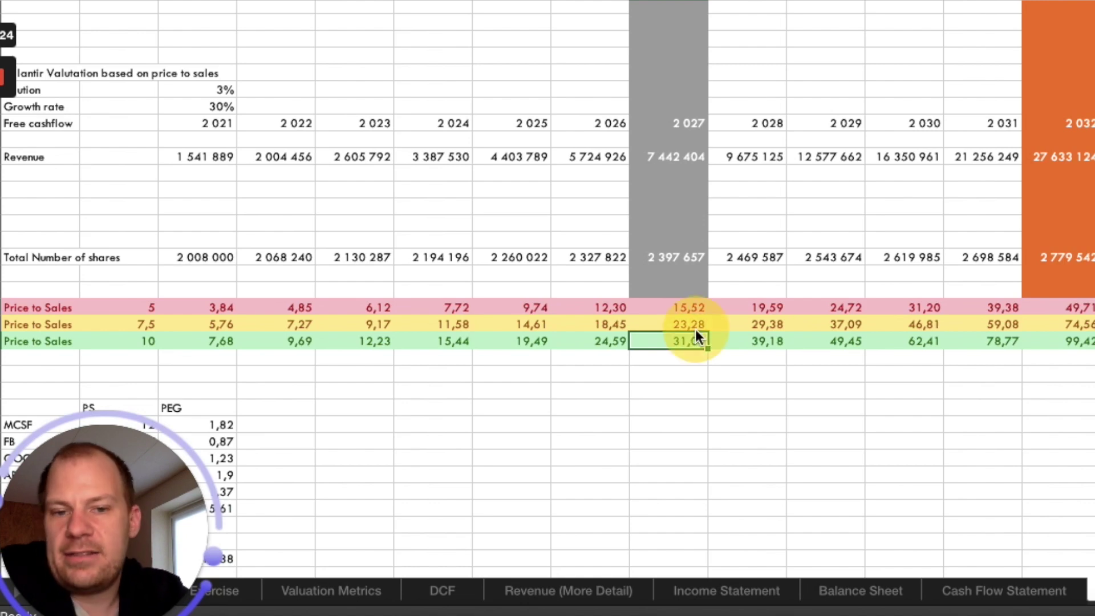
pyautogui.click(681, 324)
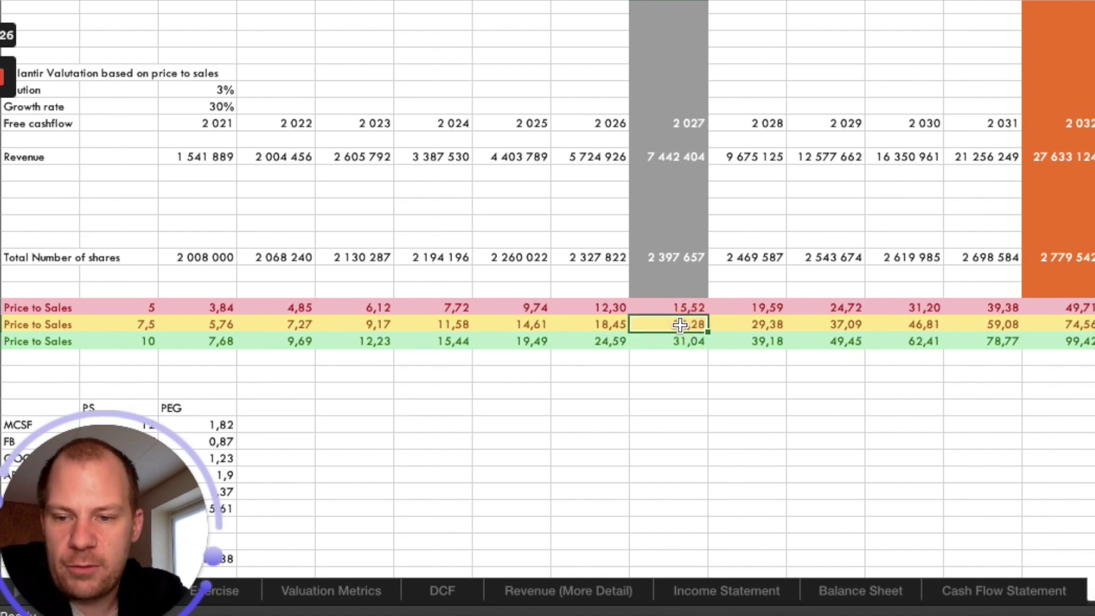
pyautogui.click(688, 341)
pyautogui.scroll(-5, 718, 297)
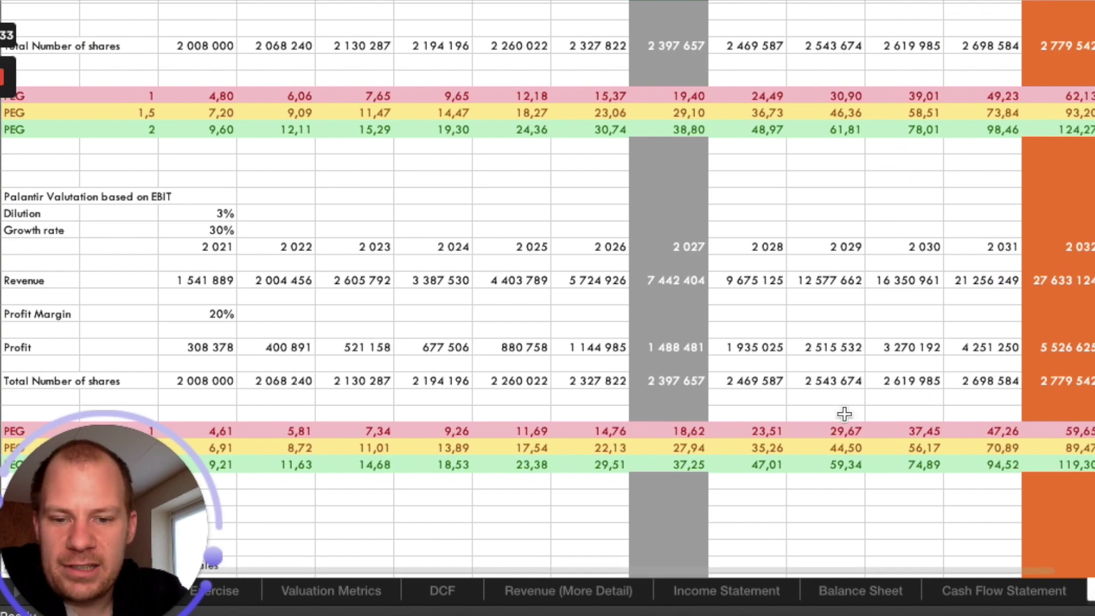
# Step: Switch to the full-screen video, review its DCF value, average price and upside cells, and return to the Palantir valuation sheet
pyautogui.hotkey('ctrl', 'Right')
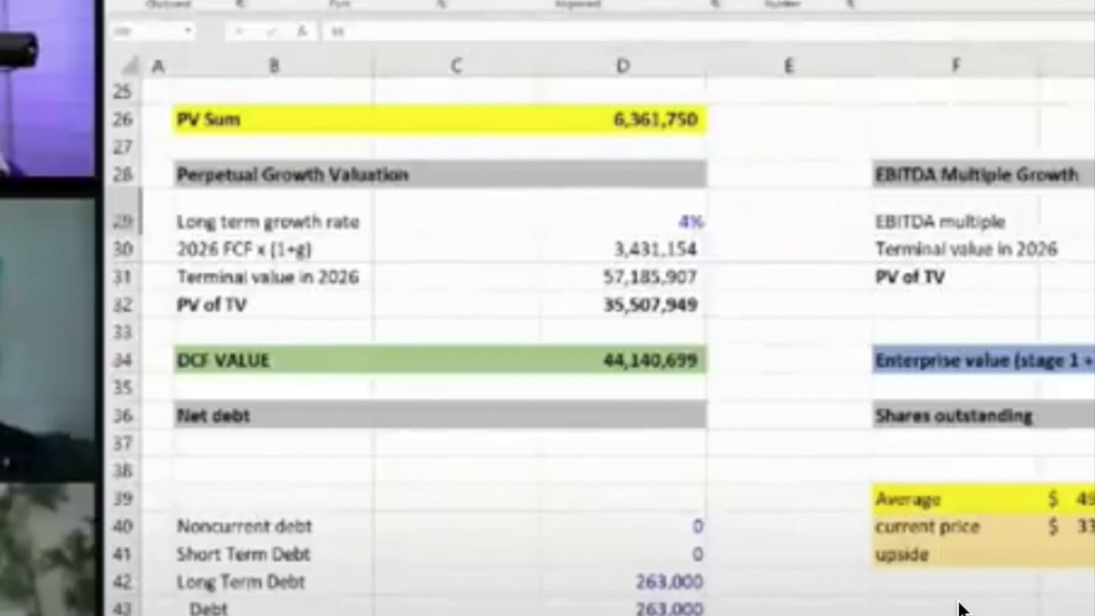
pyautogui.click(650, 359)
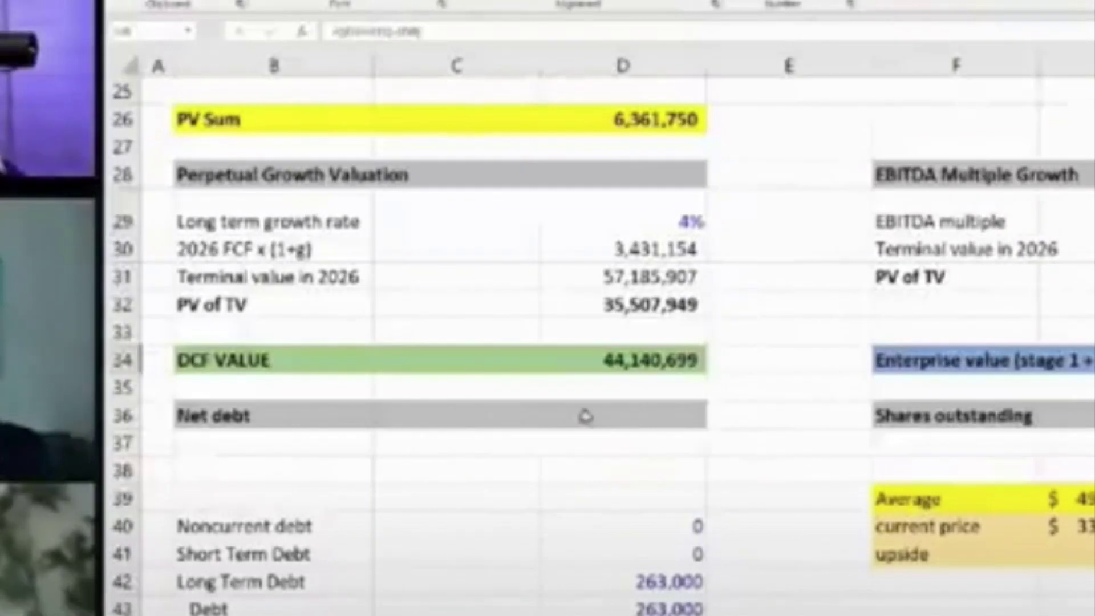
pyautogui.click(575, 365)
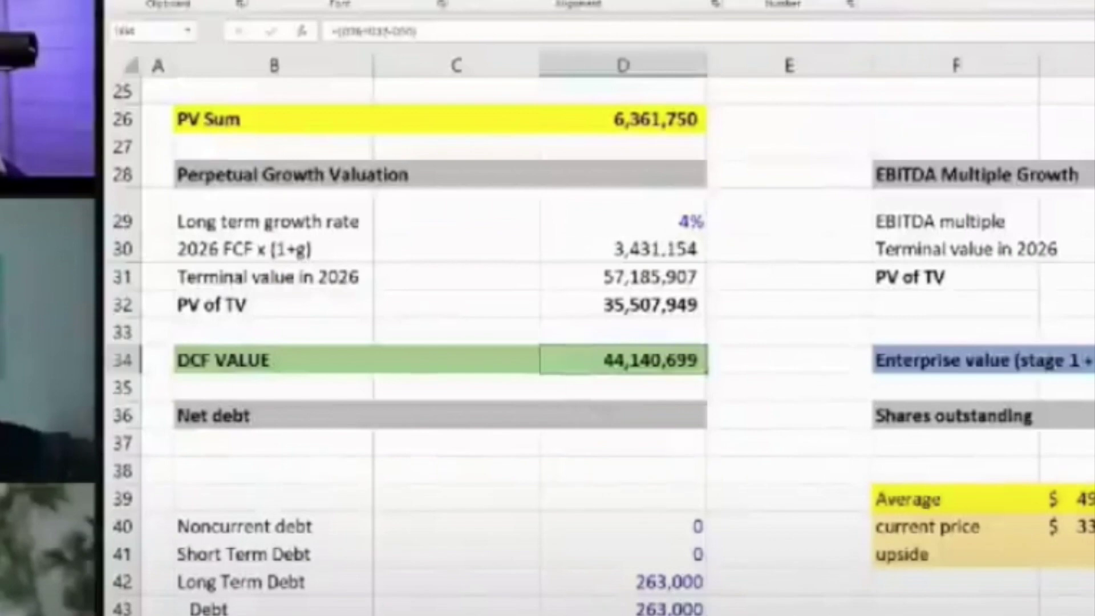
pyautogui.click(1067, 554)
pyautogui.click(1066, 499)
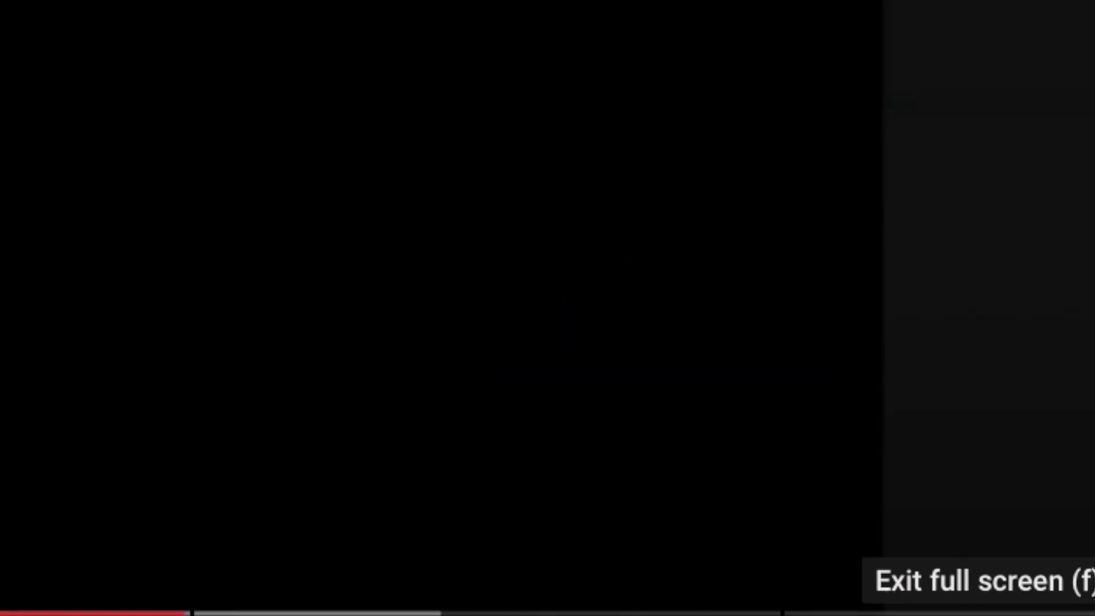
pyautogui.click(1060, 598)
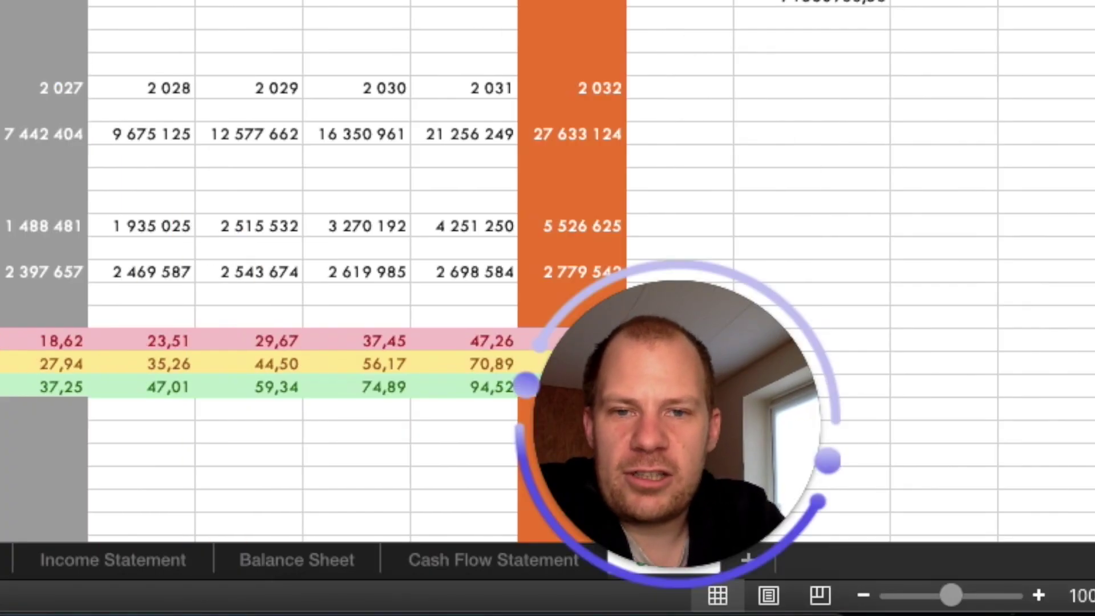
# Step: Review the 2026 and 2032 market caps and the 2032 prices for PEG 2 and 1,5 in the free cash flow valuation
pyautogui.scroll(3, 285, 285)
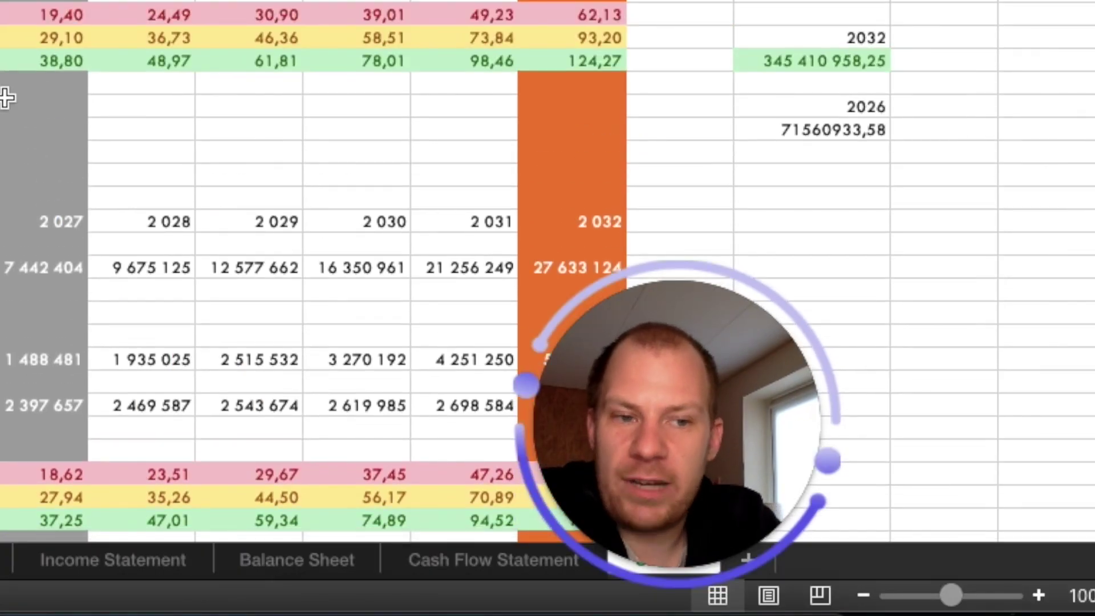
pyautogui.scroll(-4, 6, 98)
pyautogui.scroll(4, 7, 98)
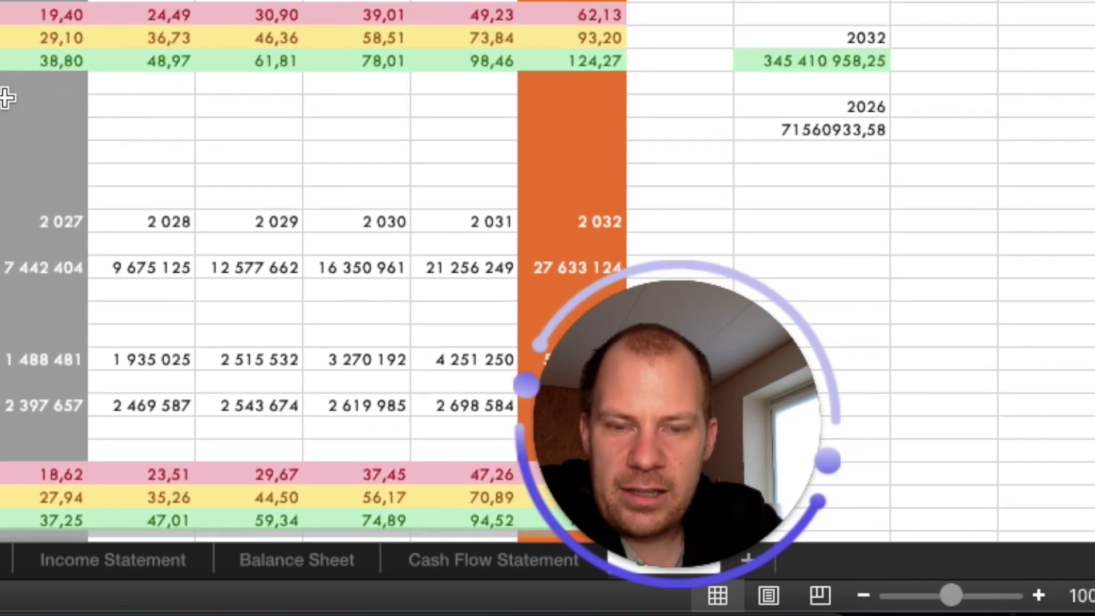
pyautogui.scroll(-1, 6, 98)
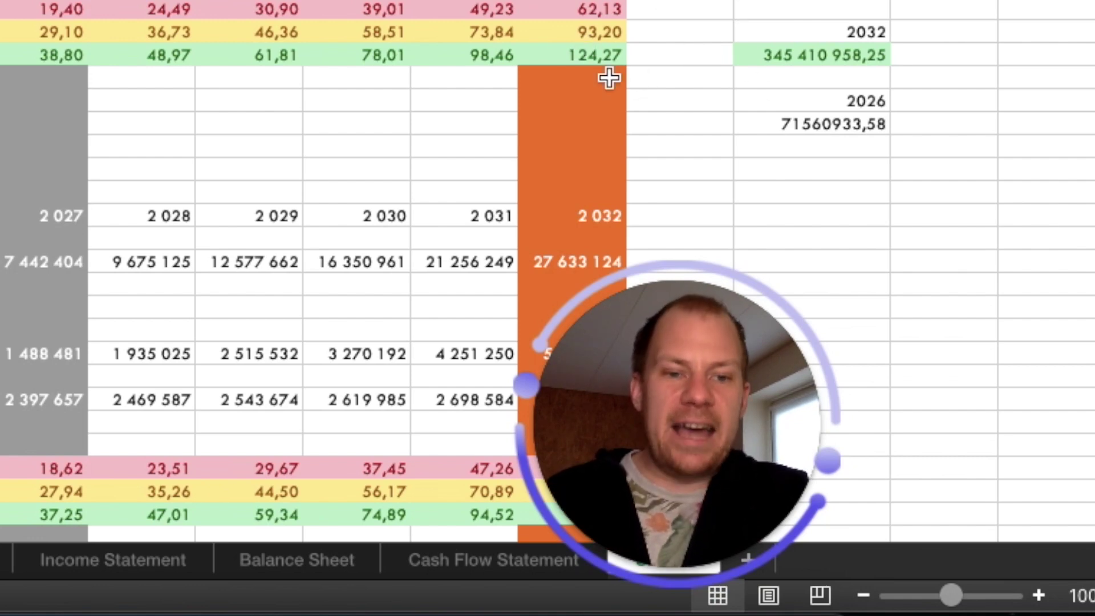
pyautogui.click(580, 53)
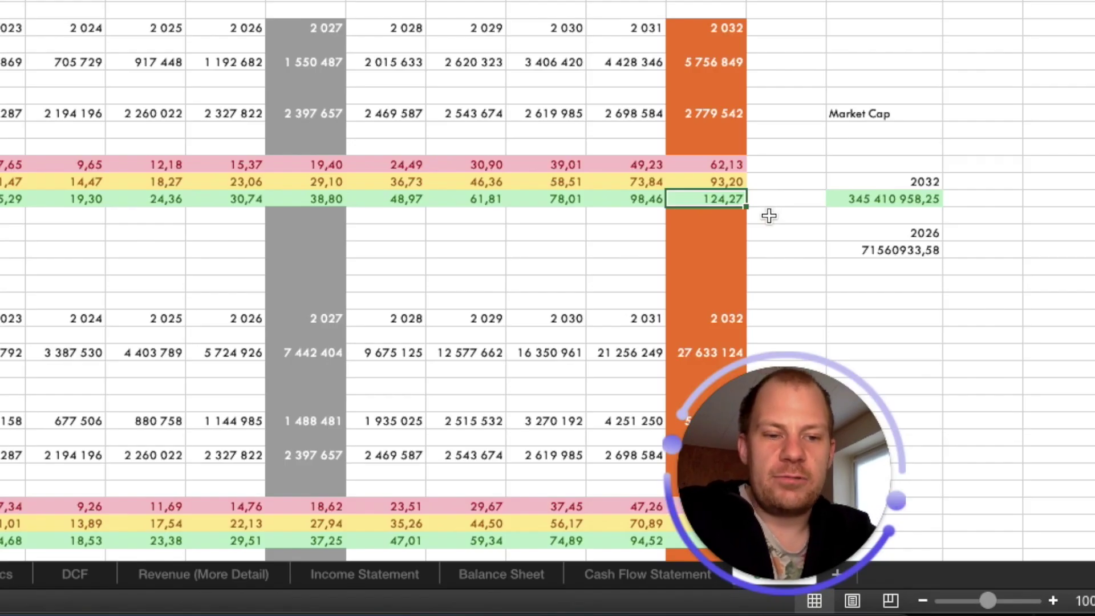
pyautogui.click(742, 183)
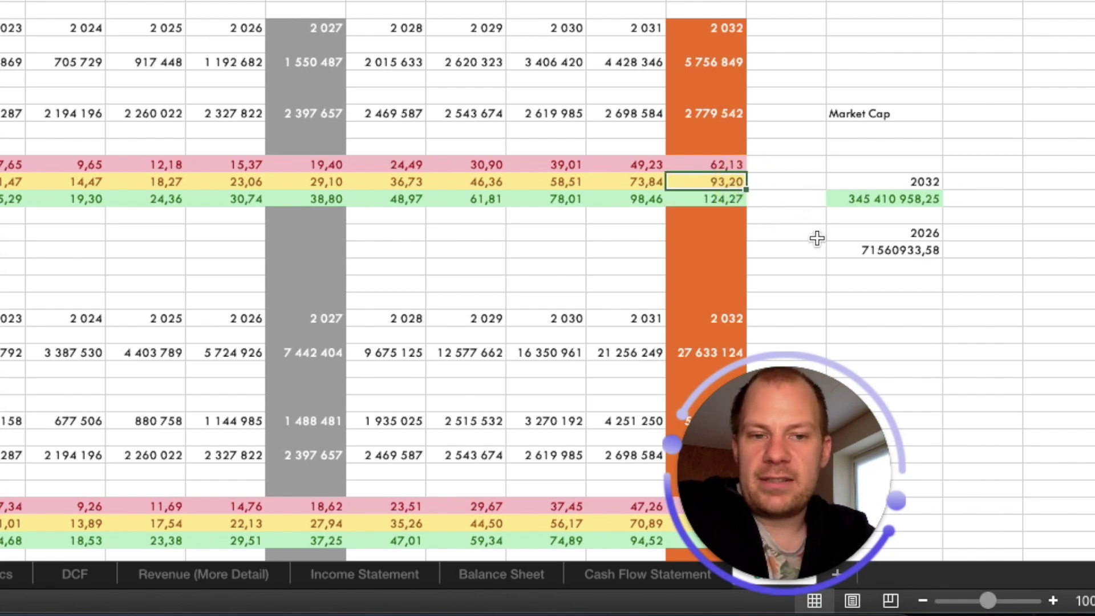
# Step: Check the 2032 prices in the EBIT valuation and the 2032 price at a price to sales of 7,5
pyautogui.scroll(-10, 817, 238)
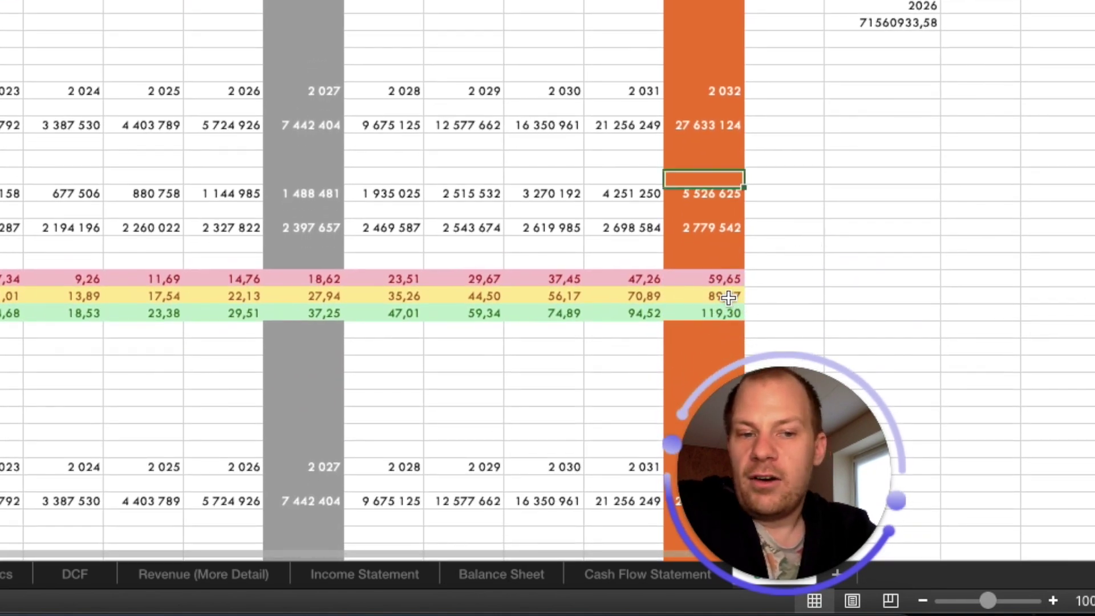
pyautogui.scroll(-15, 813, 325)
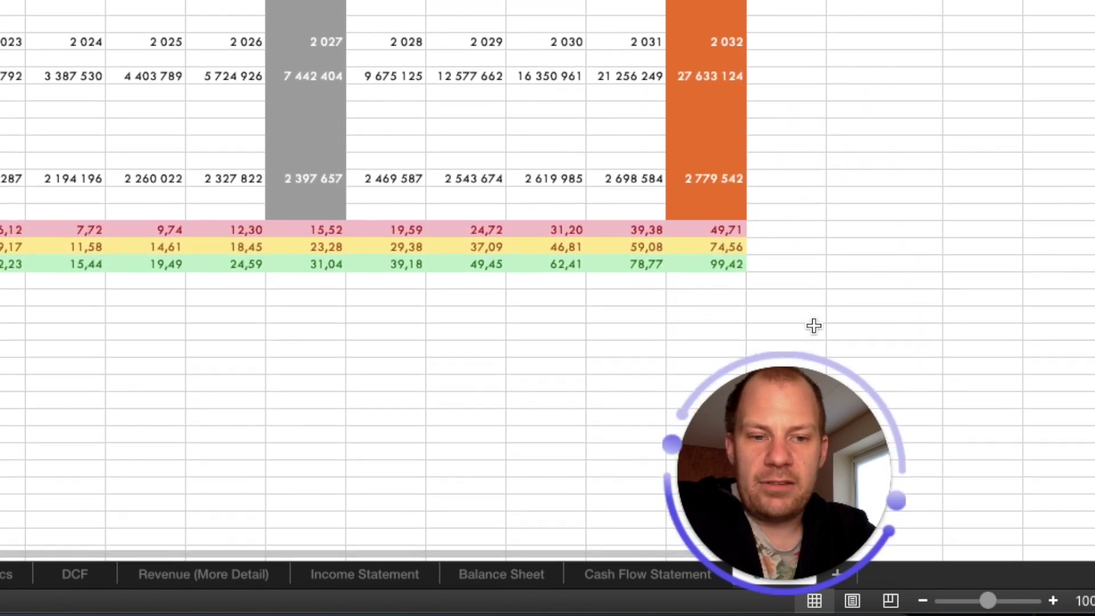
pyautogui.click(727, 244)
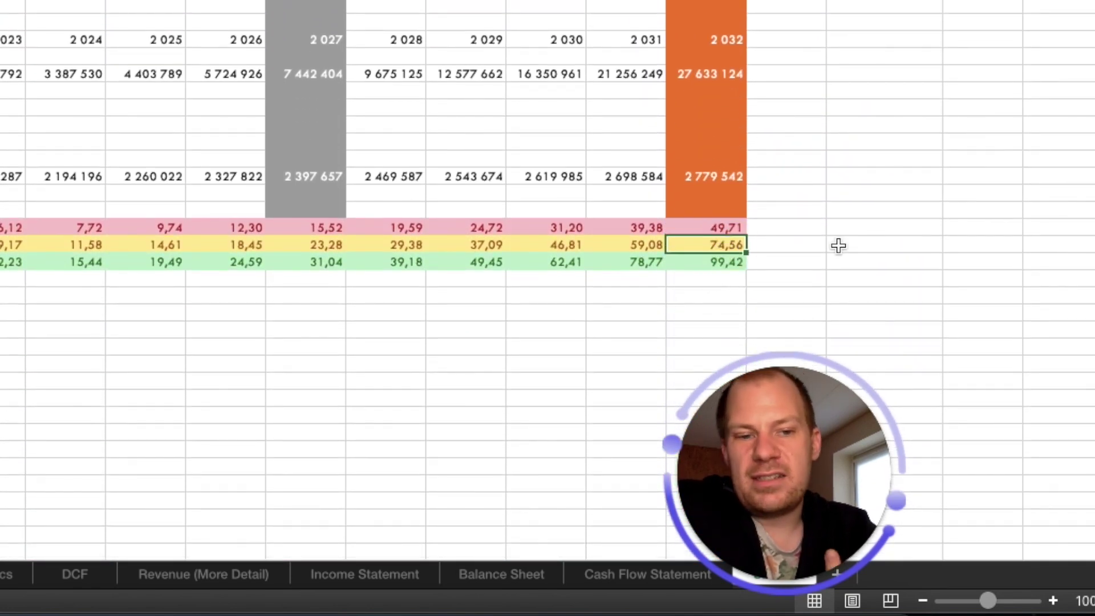
# Step: Inspect the formula behind the 2032 market cap beside the free cash flow valuation
pyautogui.scroll(15, 839, 234)
pyautogui.scroll(10, 852, 176)
pyautogui.click(599, 57)
pyautogui.click(838, 58)
pyautogui.doubleClick(844, 57)
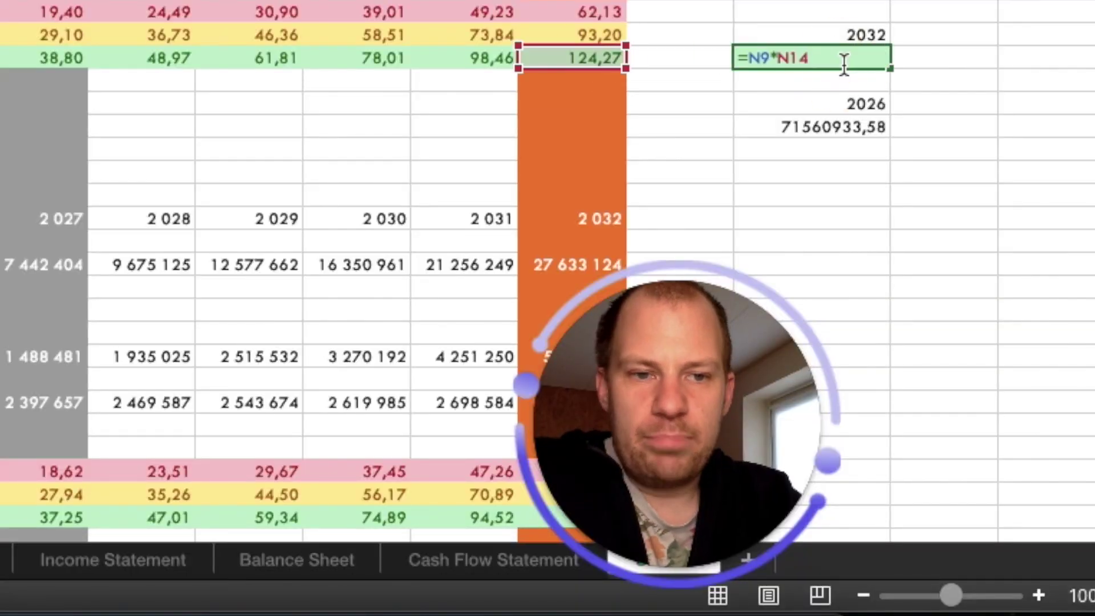
pyautogui.press('Return')
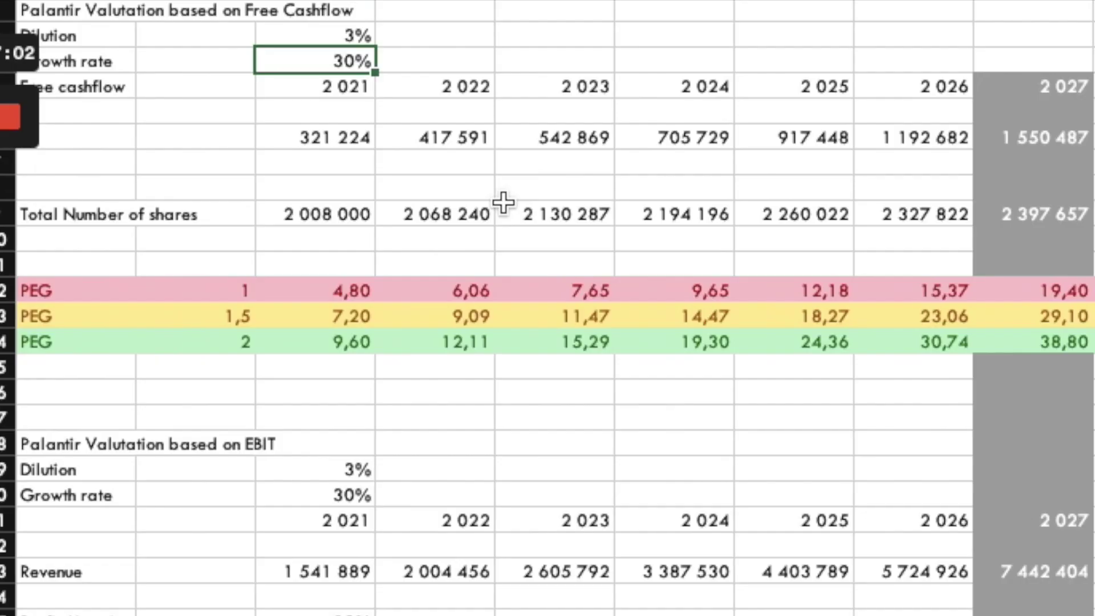
# Step: Set the growth rate of the free cash flow valuation to 40%
pyautogui.write('40')
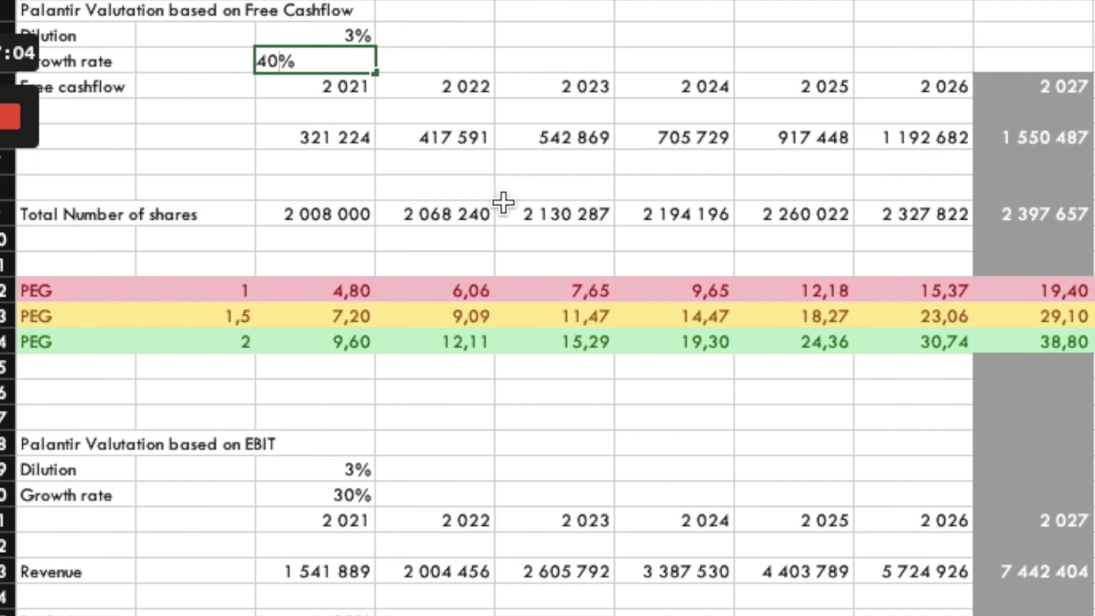
pyautogui.press('Return')
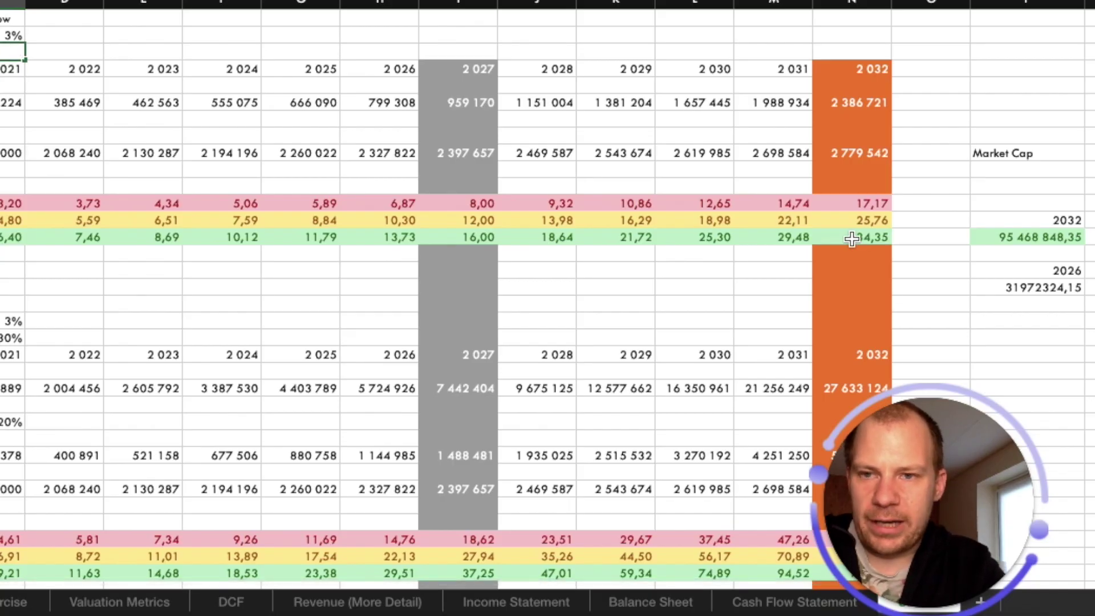
pyautogui.press('Return')
# Step: Set the profit margin of the EBIT valuation to 28%
pyautogui.scroll(-3, 605, 404)
pyautogui.scroll(-5, 605, 405)
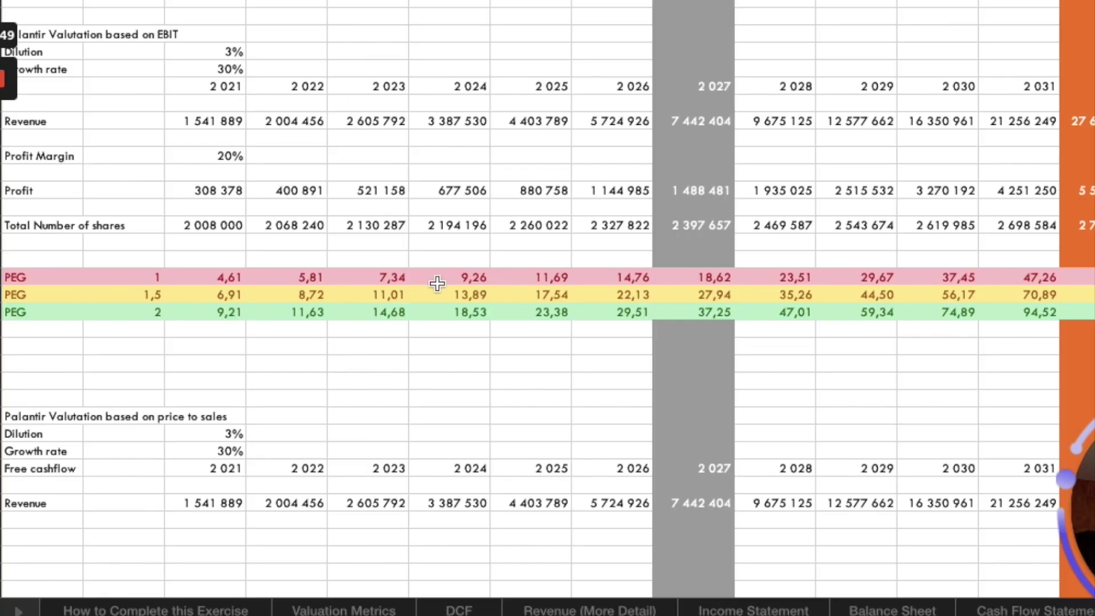
pyautogui.click(231, 154)
pyautogui.write('28')
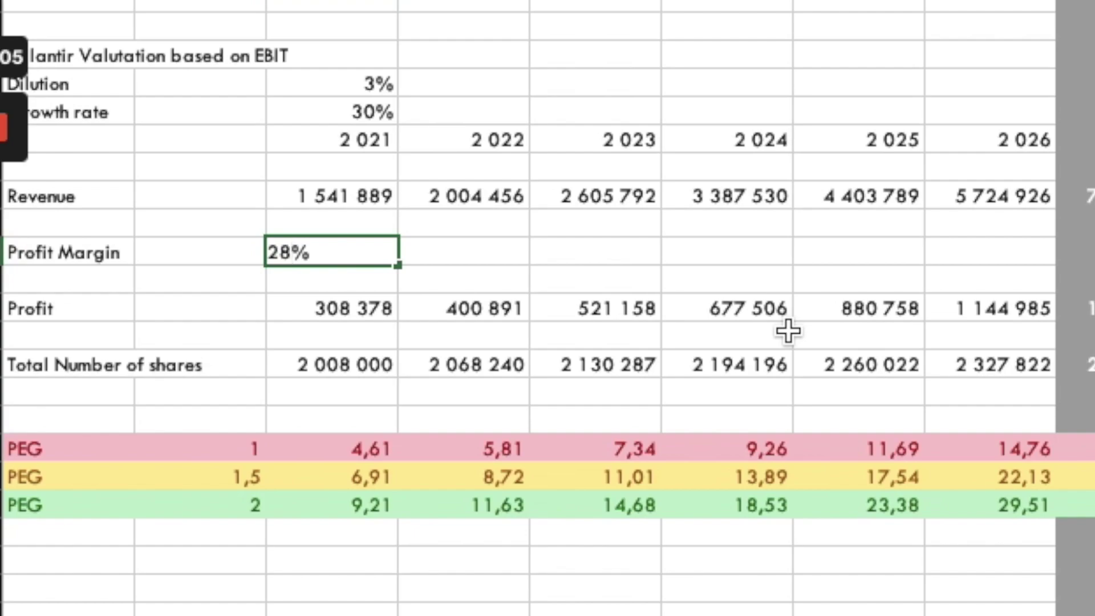
pyautogui.press('Return')
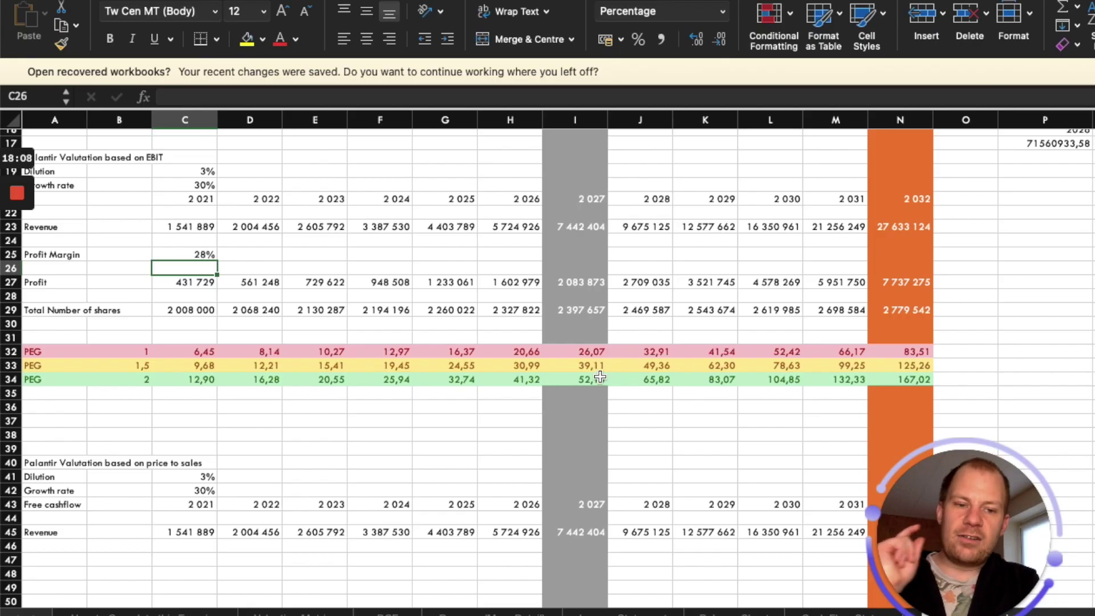
# Step: Copy the green 2032 market cap cell P14 from the free cash flow valuation into P34 beside the EBIT valuation's PEG 2 row
pyautogui.scroll(5, 689, 303)
pyautogui.scroll(-4, 848, 318)
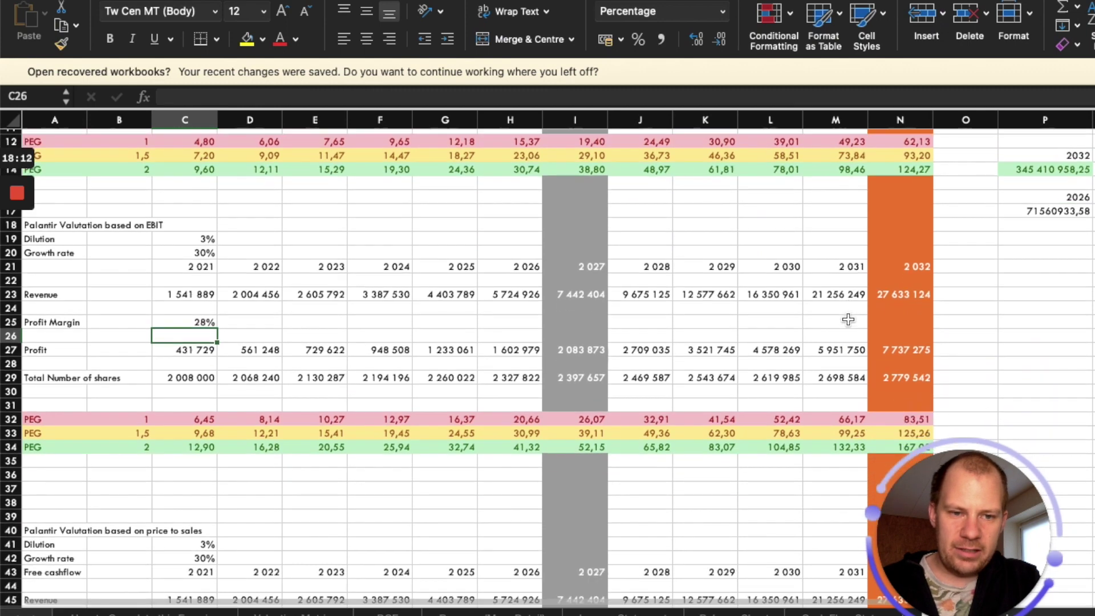
pyautogui.scroll(-3, 848, 319)
pyautogui.scroll(4, 969, 257)
pyautogui.click(1055, 196)
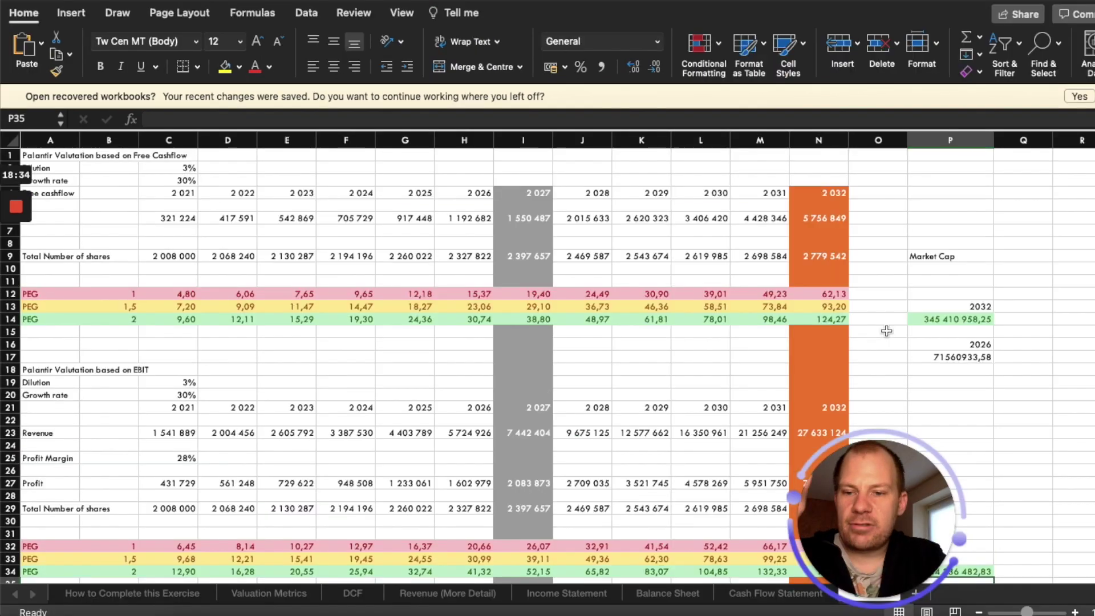
# Step: Compare the 2032 market caps and PEG prices of the free cash flow and EBIT valuations
pyautogui.scroll(-5, 886, 331)
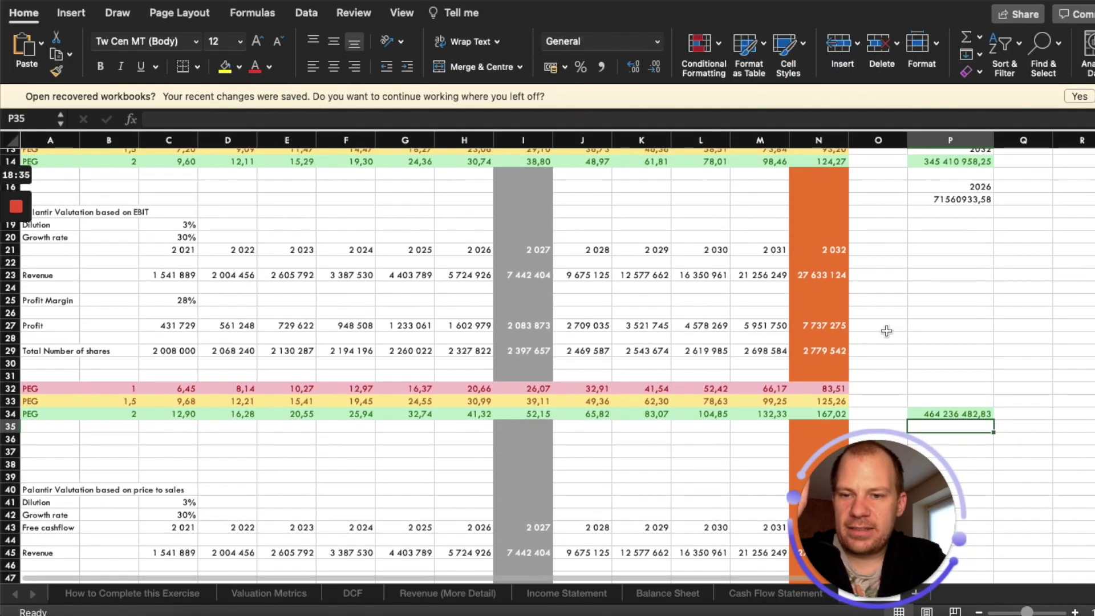
pyautogui.scroll(-3, 886, 331)
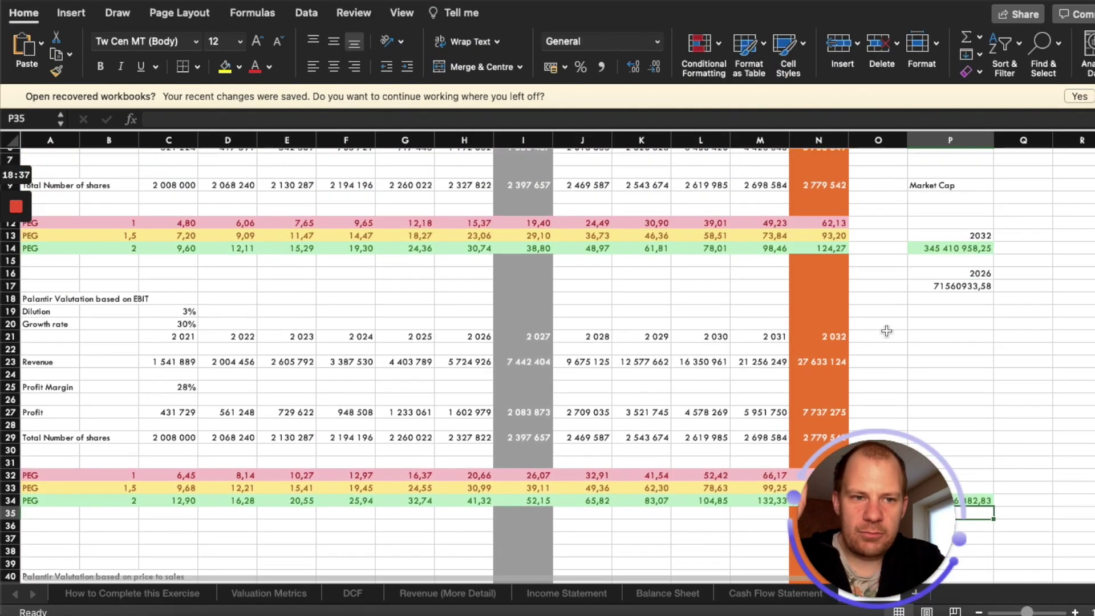
pyautogui.scroll(1, 886, 330)
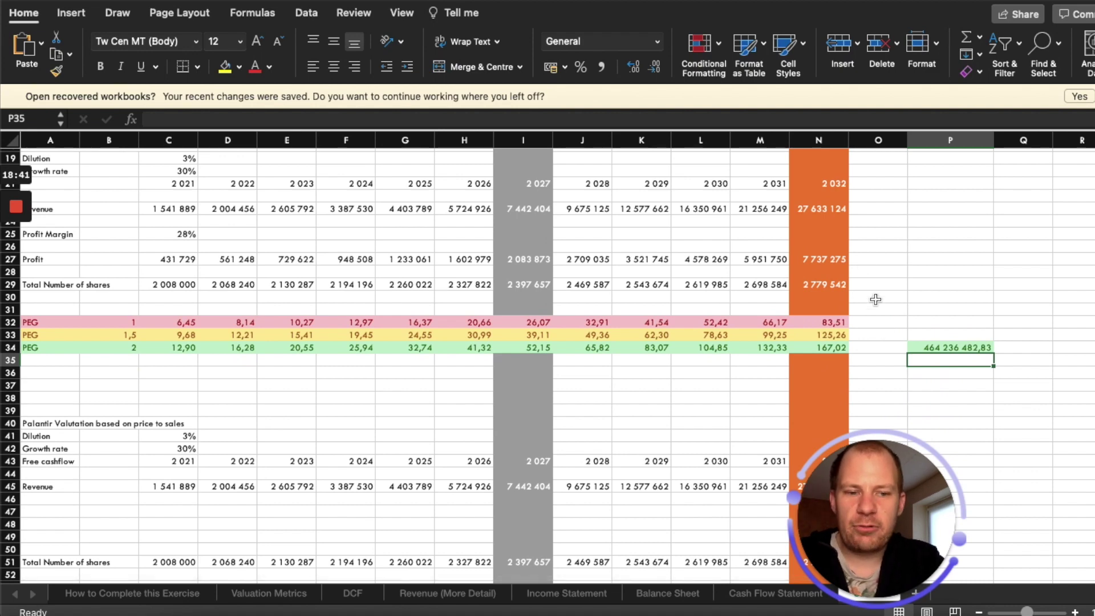
pyautogui.scroll(5, 897, 315)
pyautogui.scroll(-8, 897, 316)
pyautogui.scroll(4, 897, 316)
pyautogui.scroll(2, 897, 315)
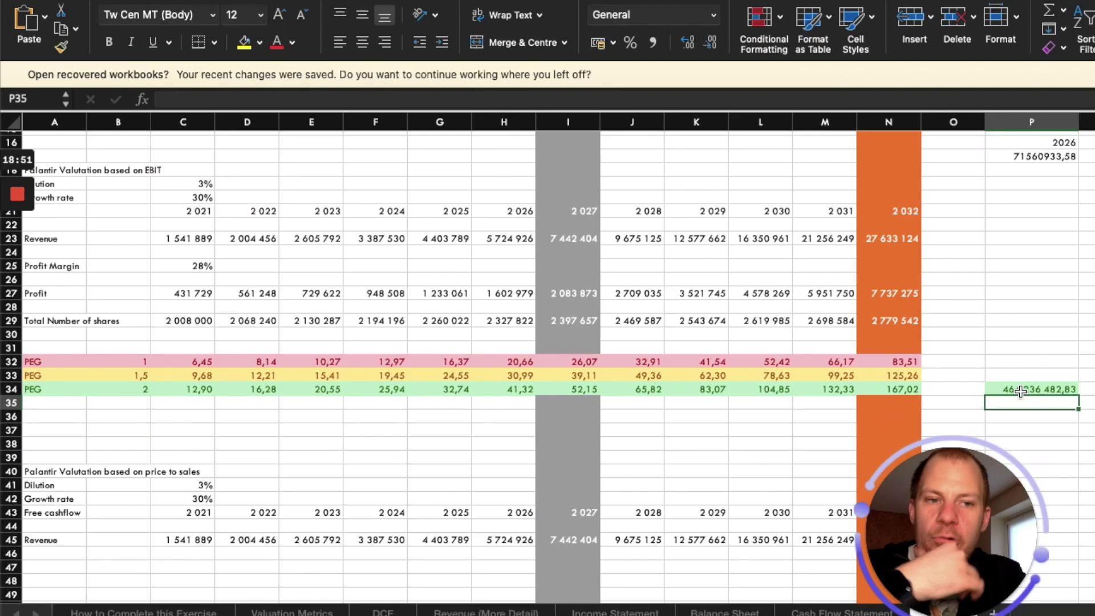
pyautogui.scroll(8, 897, 316)
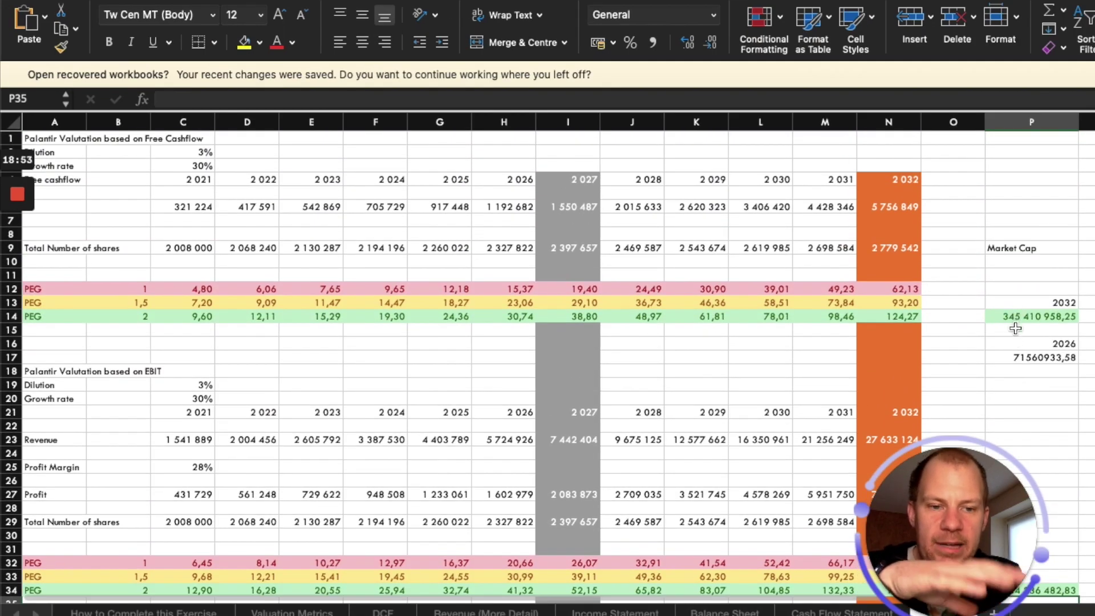
pyautogui.scroll(-6, 1017, 316)
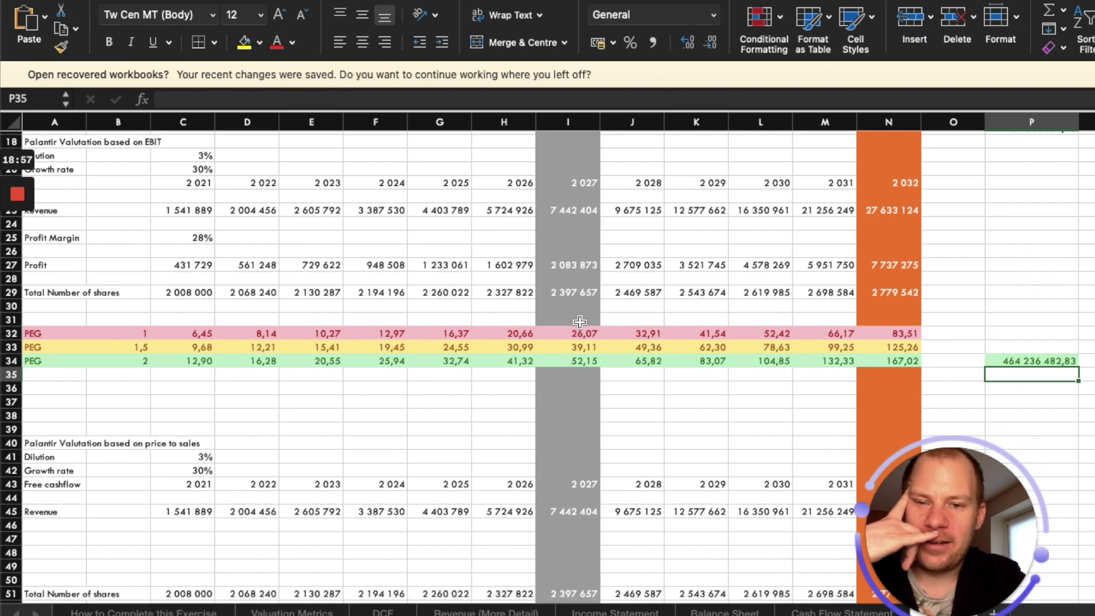
pyautogui.scroll(1, 207, 266)
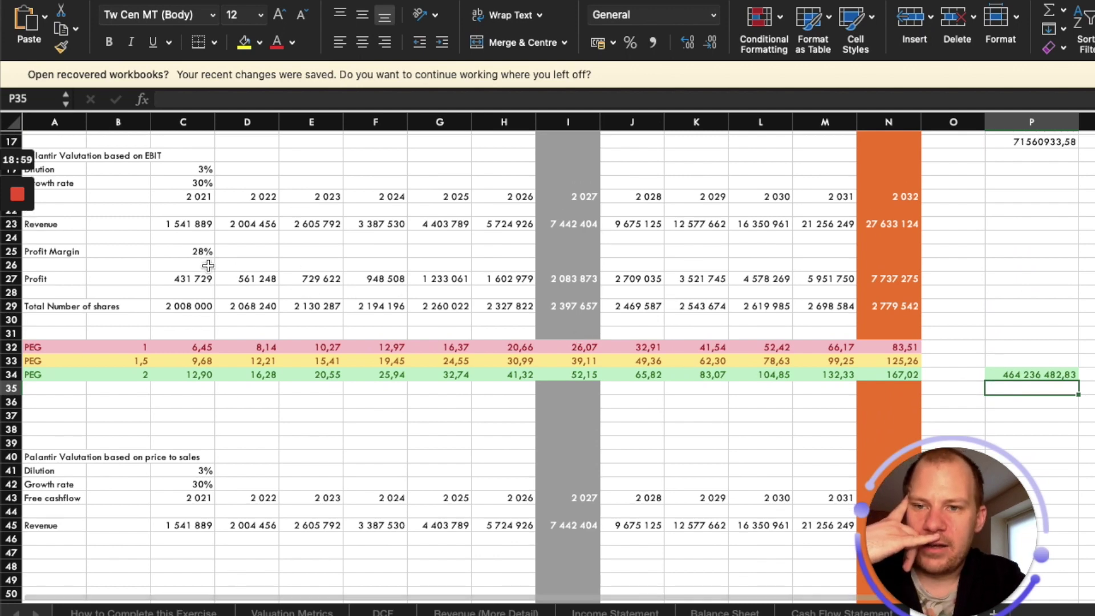
# Step: Set the growth rate of the EBIT valuation to 34%
pyautogui.scroll(2, 196, 208)
pyautogui.doubleClick(196, 215)
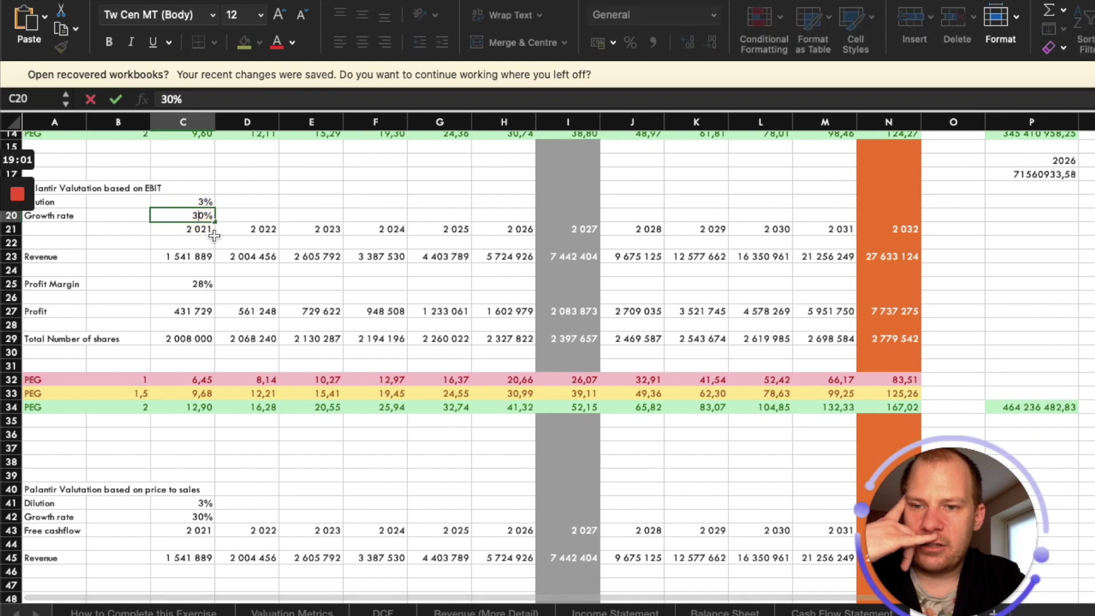
pyautogui.press('BackSpace')
pyautogui.write('4')
pyautogui.press('Return')
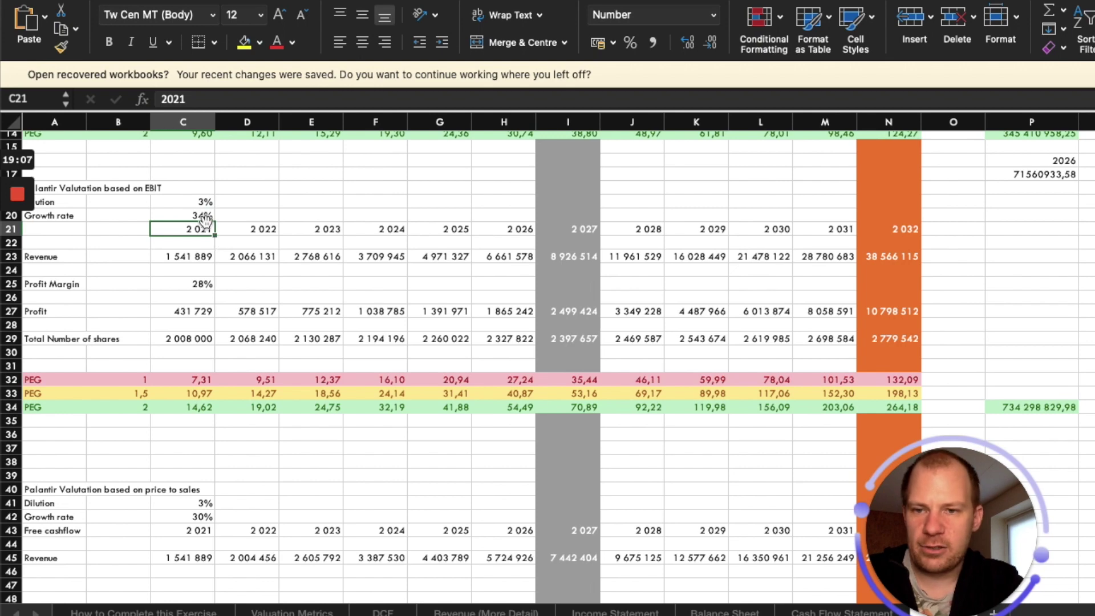
# Step: Raise the growth rate of the EBIT valuation to 36%
pyautogui.doubleClick(203, 216)
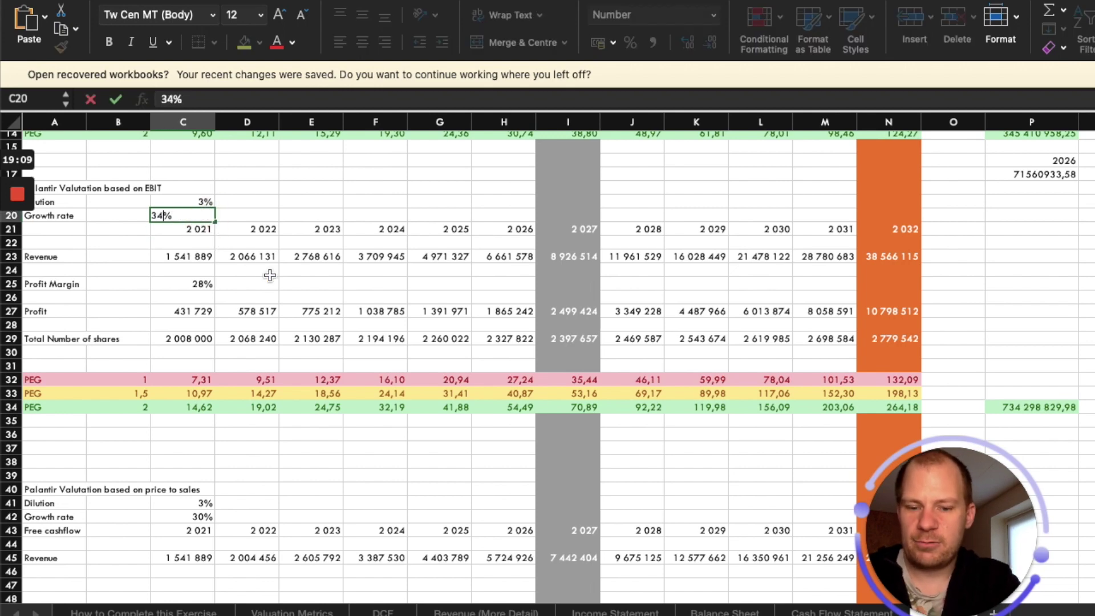
pyautogui.press('BackSpace')
pyautogui.write('6')
pyautogui.press('Return')
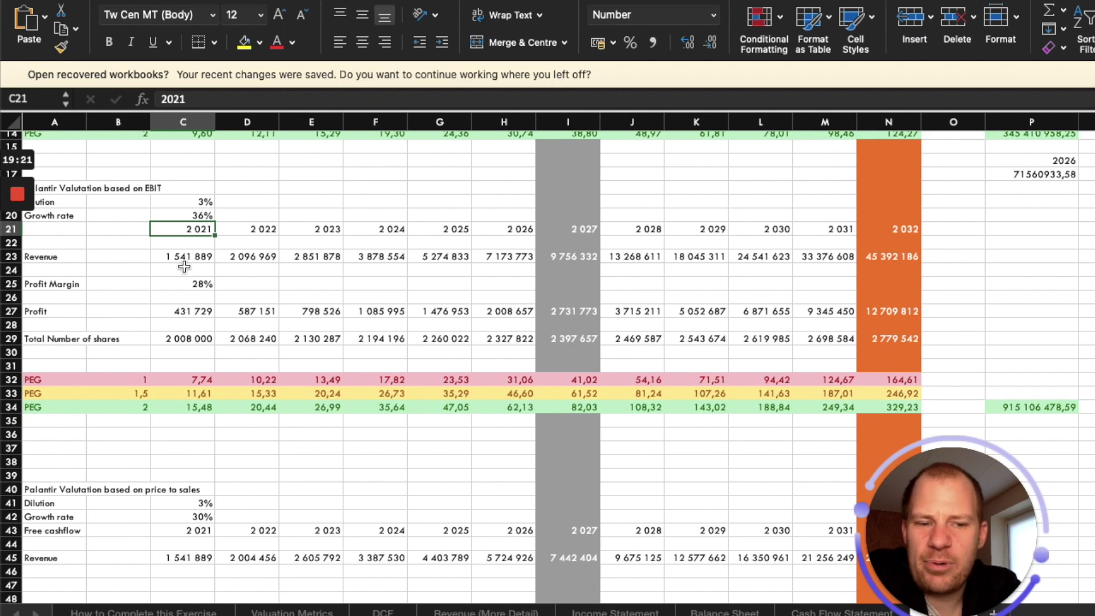
# Step: Set the EBIT valuation's profit margin back to 20% and its growth rate back to 30%
pyautogui.click(189, 285)
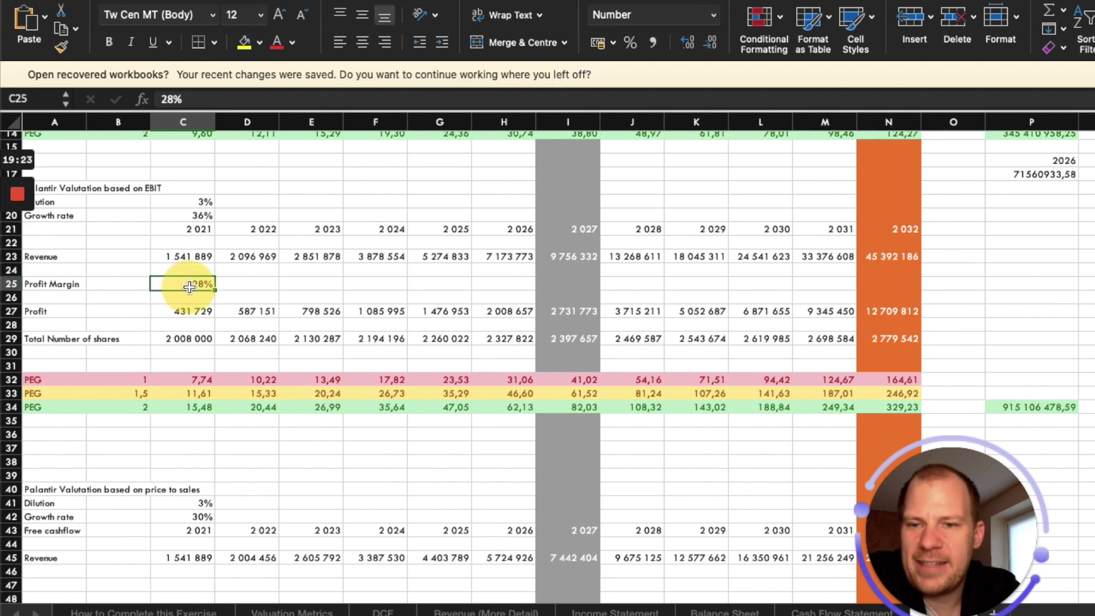
pyautogui.write('20')
pyautogui.press('Return')
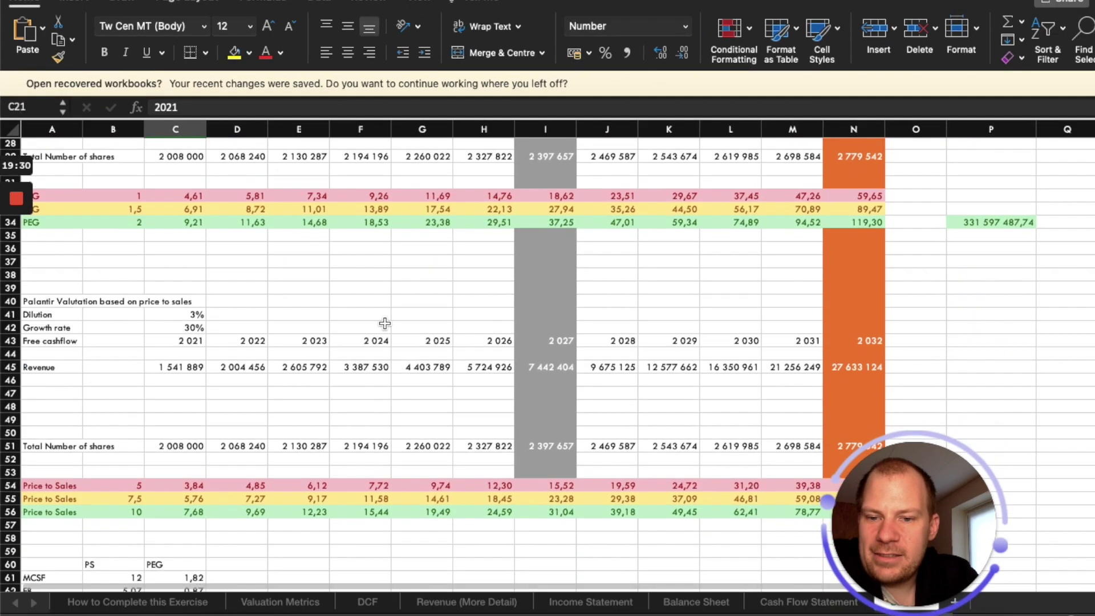
# Step: Review the peer PS and PEG averages and the discount rate and years cells of the How to be happy calculator
pyautogui.scroll(-8, 385, 323)
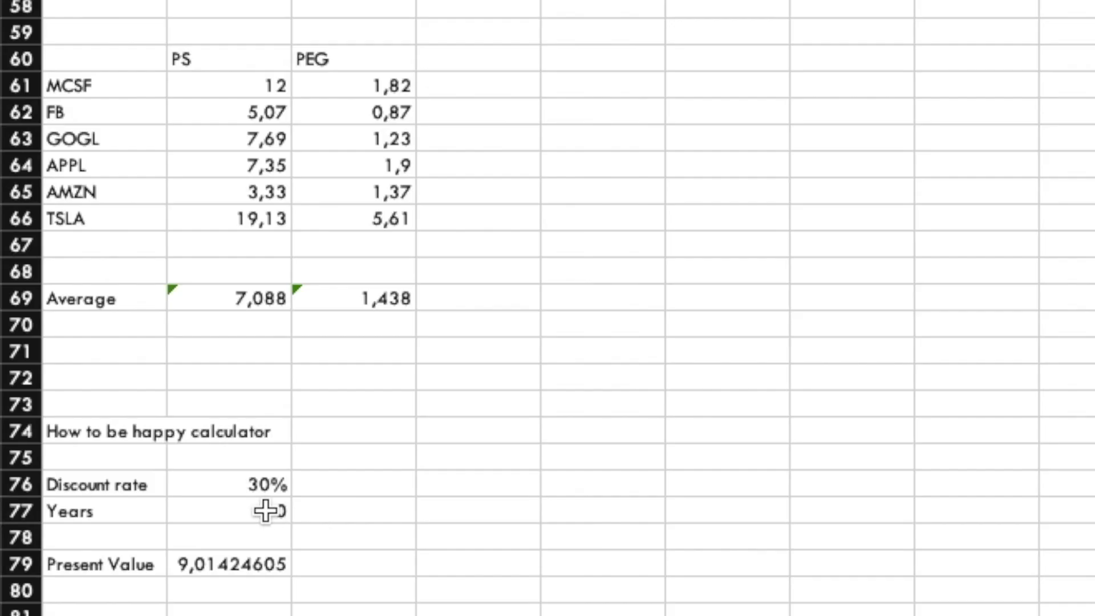
pyautogui.click(132, 473)
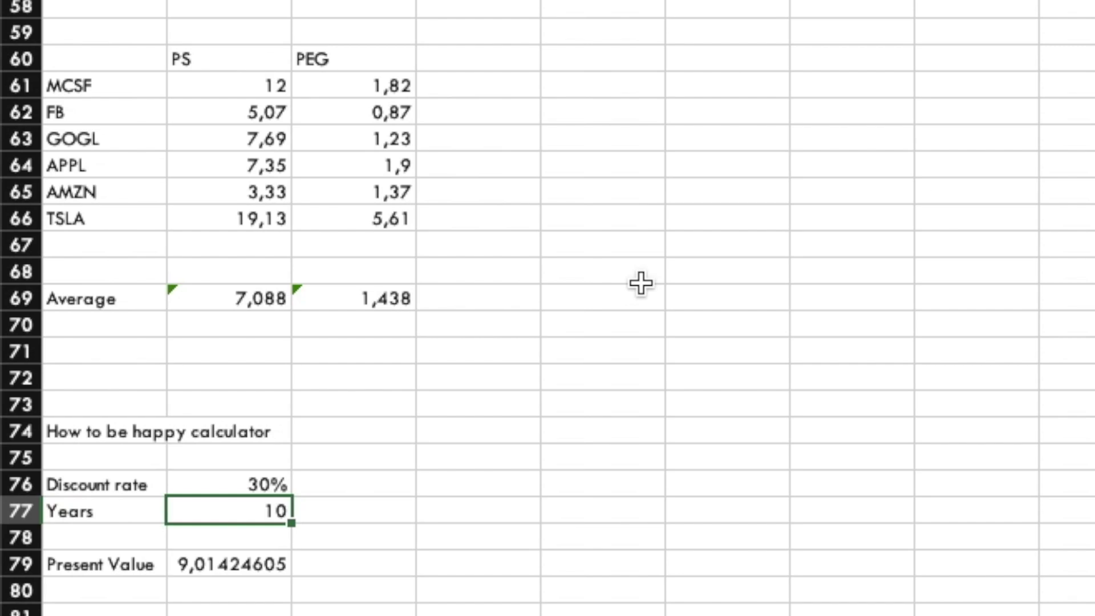
pyautogui.scroll(15, 641, 283)
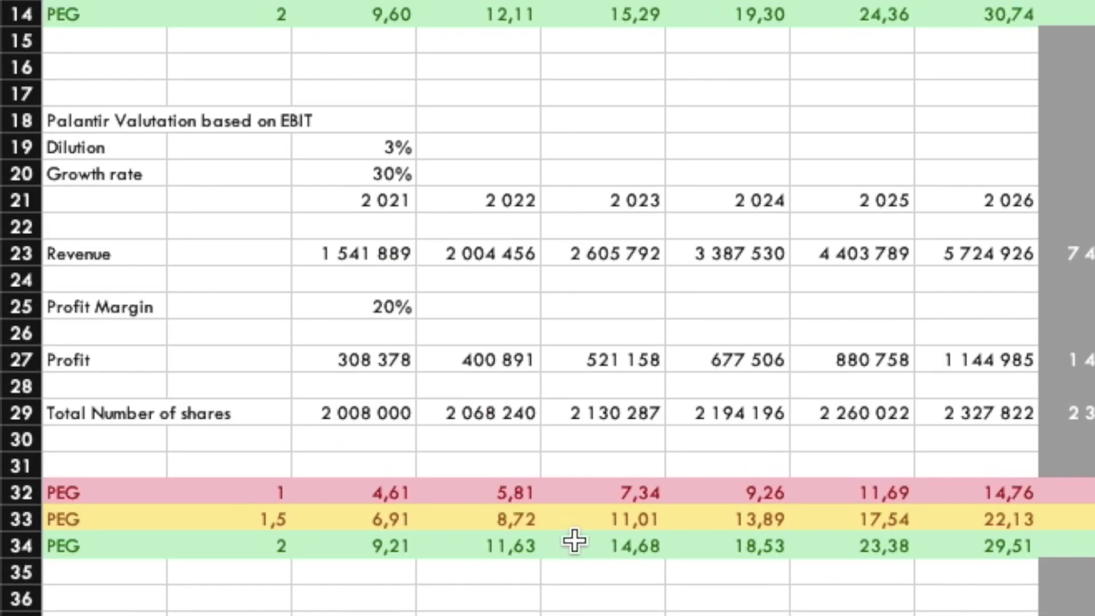
pyautogui.scroll(-20, 570, 540)
pyautogui.scroll(20, 462, 371)
pyautogui.scroll(-8, 462, 371)
pyautogui.click(214, 200)
pyautogui.click(225, 172)
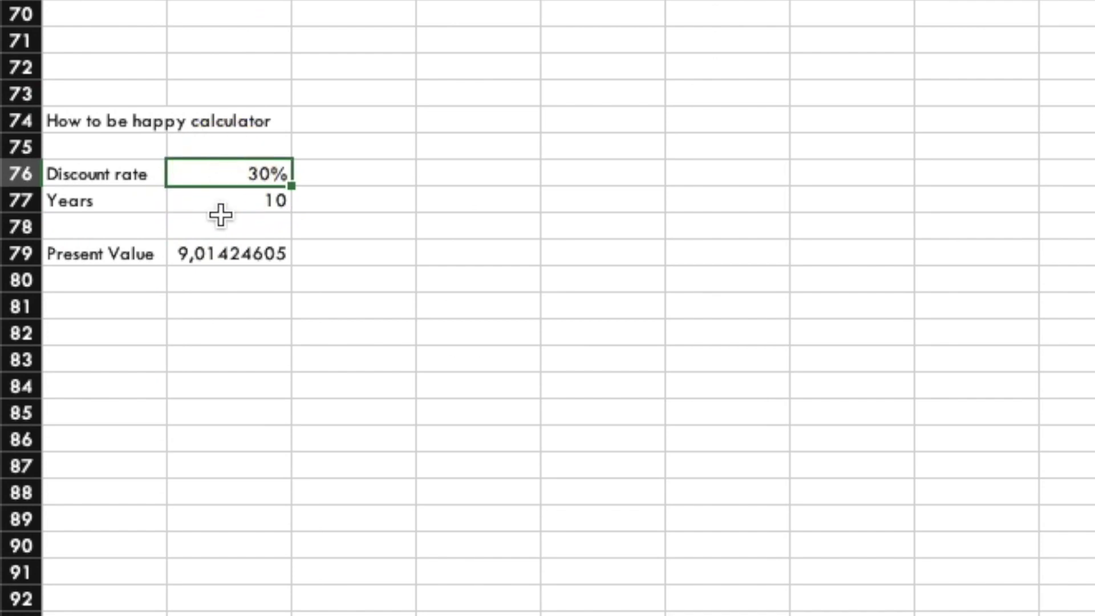
# Step: Inspect the Present Value formula in the How to be happy calculator and trace its N14 reference to the free cash flow valuation's PEG 2 row
pyautogui.doubleClick(216, 253)
pyautogui.scroll(9, 632, 293)
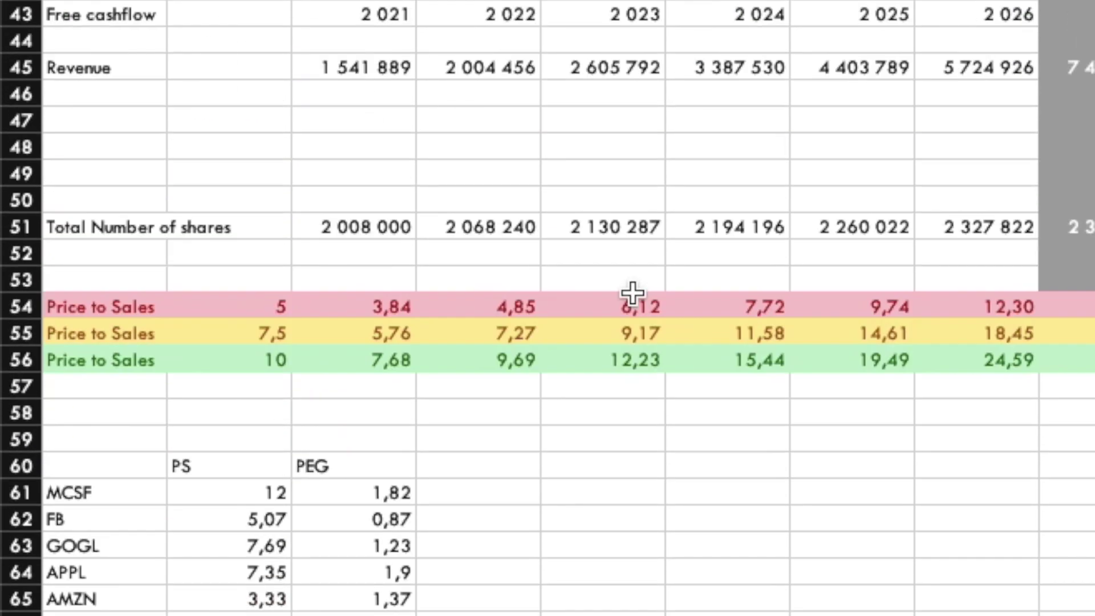
pyautogui.scroll(10, 632, 293)
pyautogui.scroll(2, 631, 293)
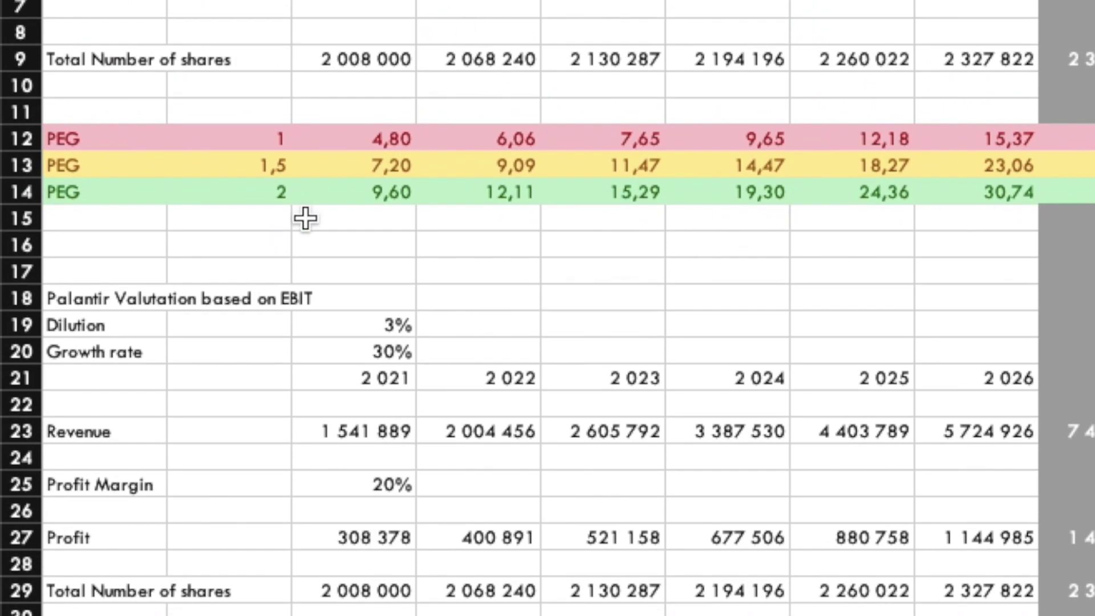
pyautogui.scroll(-20, 561, 222)
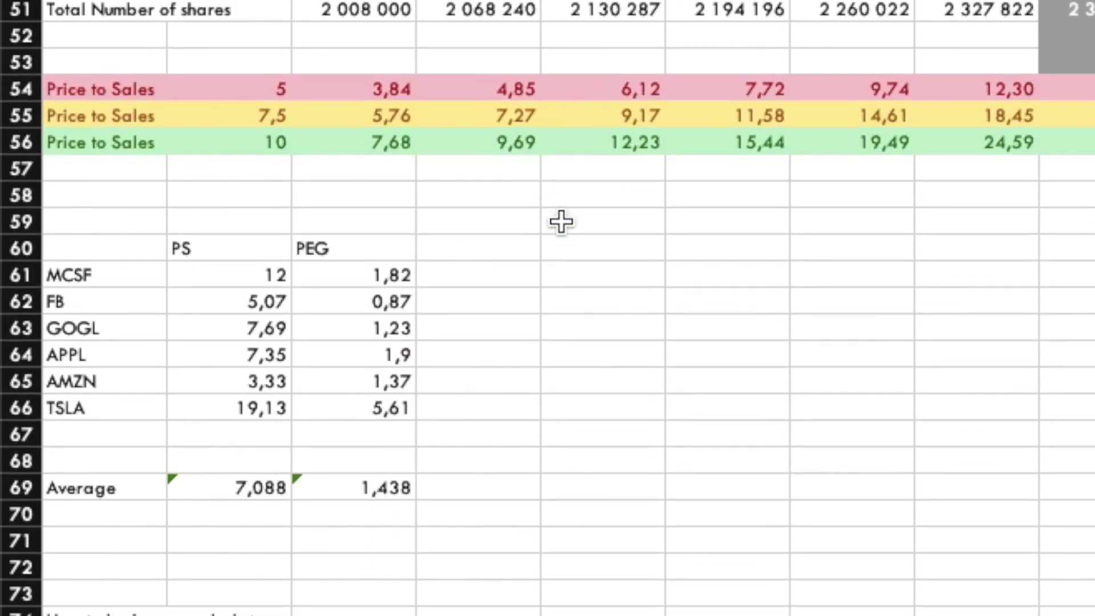
pyautogui.scroll(-1, 561, 222)
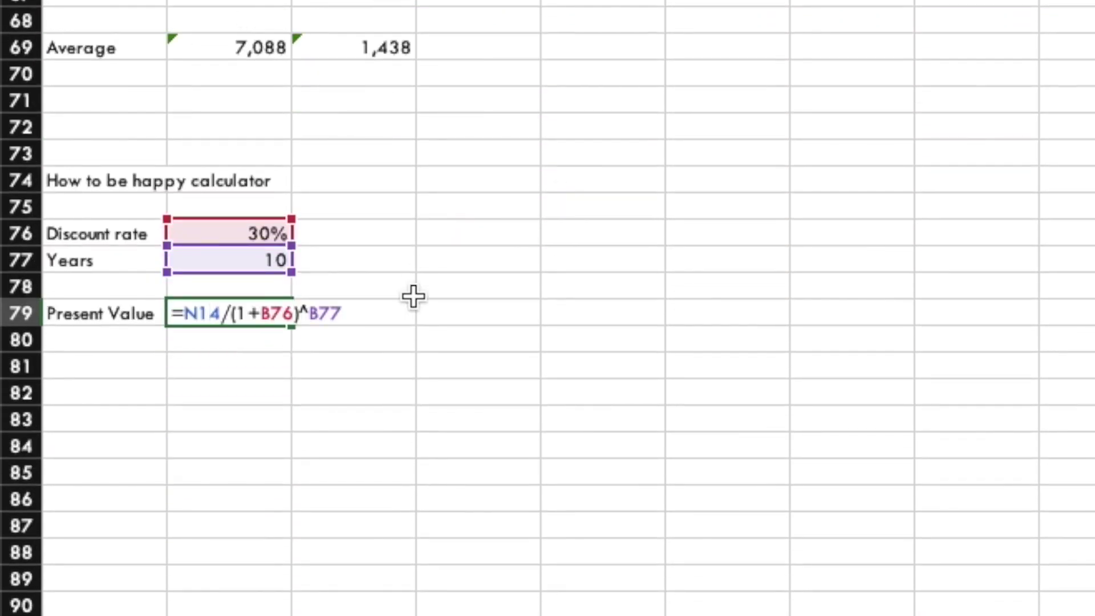
pyautogui.press('Return')
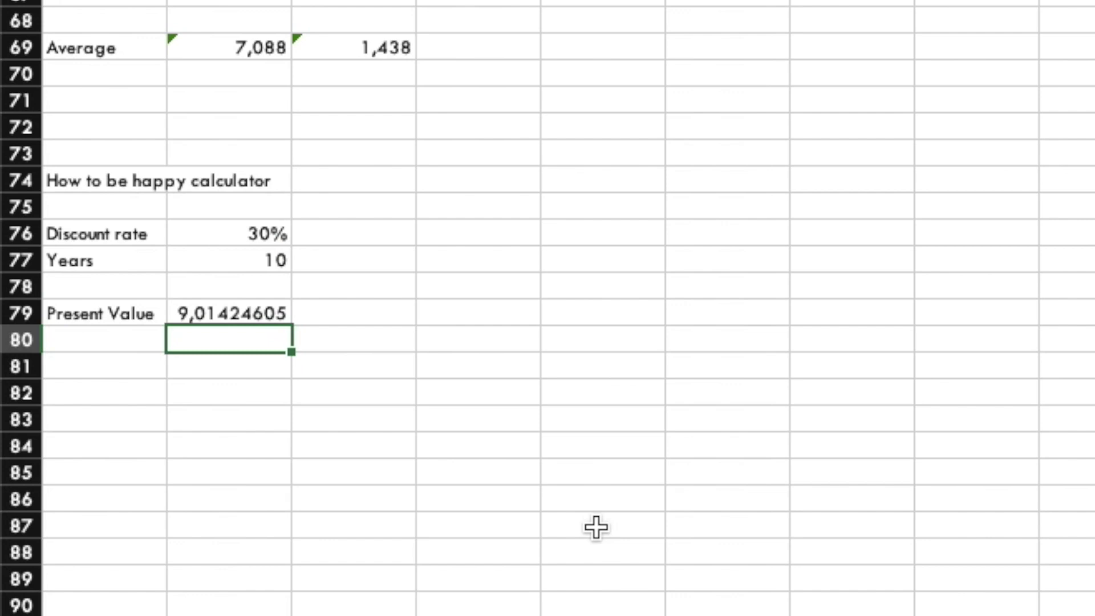
# Step: Set the discount rate in the How to be happy calculator to 20%
pyautogui.click(237, 231)
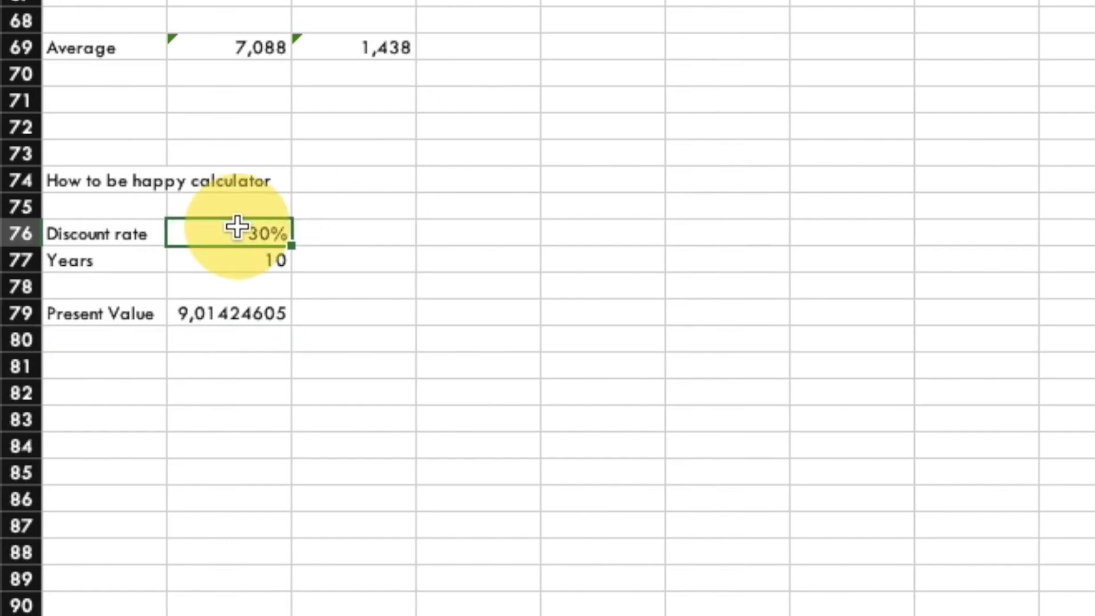
pyautogui.write('20%')
pyautogui.press('Return')
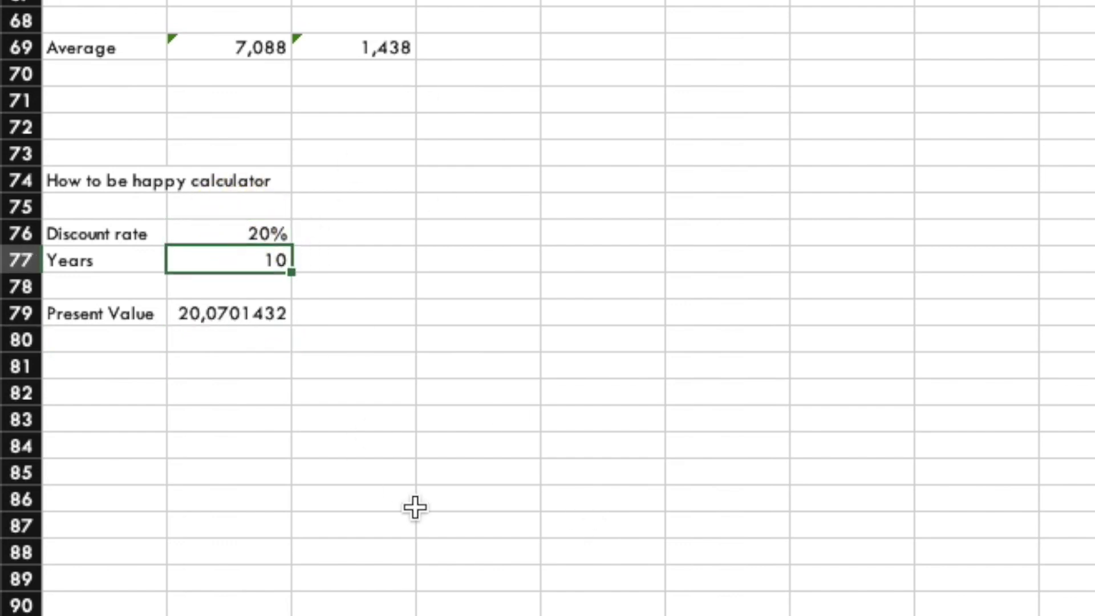